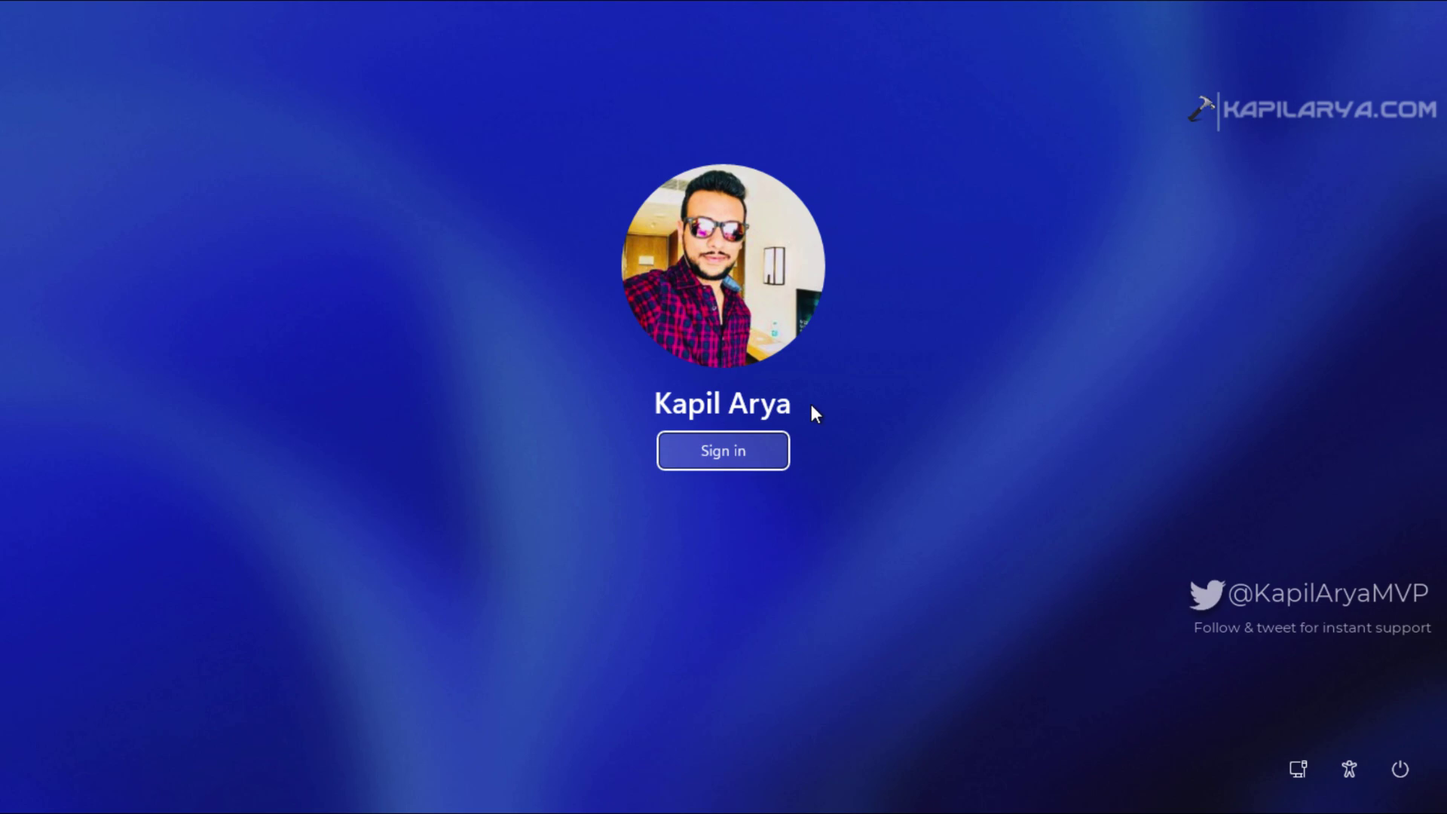
Step: Sign in to the local account and open Settings at Accounts › Sign-in options
{"action": "left_click", "coordinate": [772, 462]}
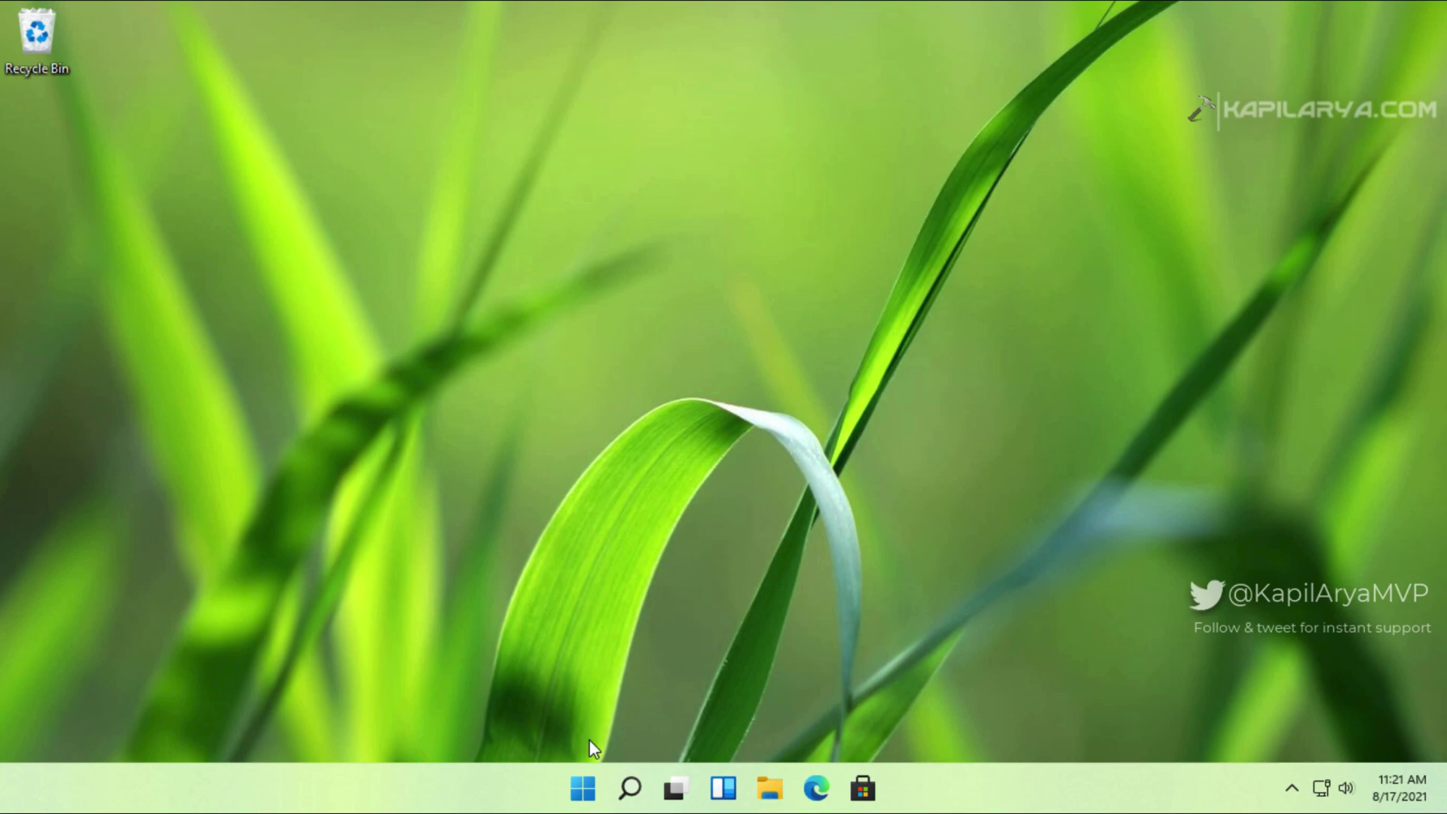
{"action": "left_click", "coordinate": [582, 788]}
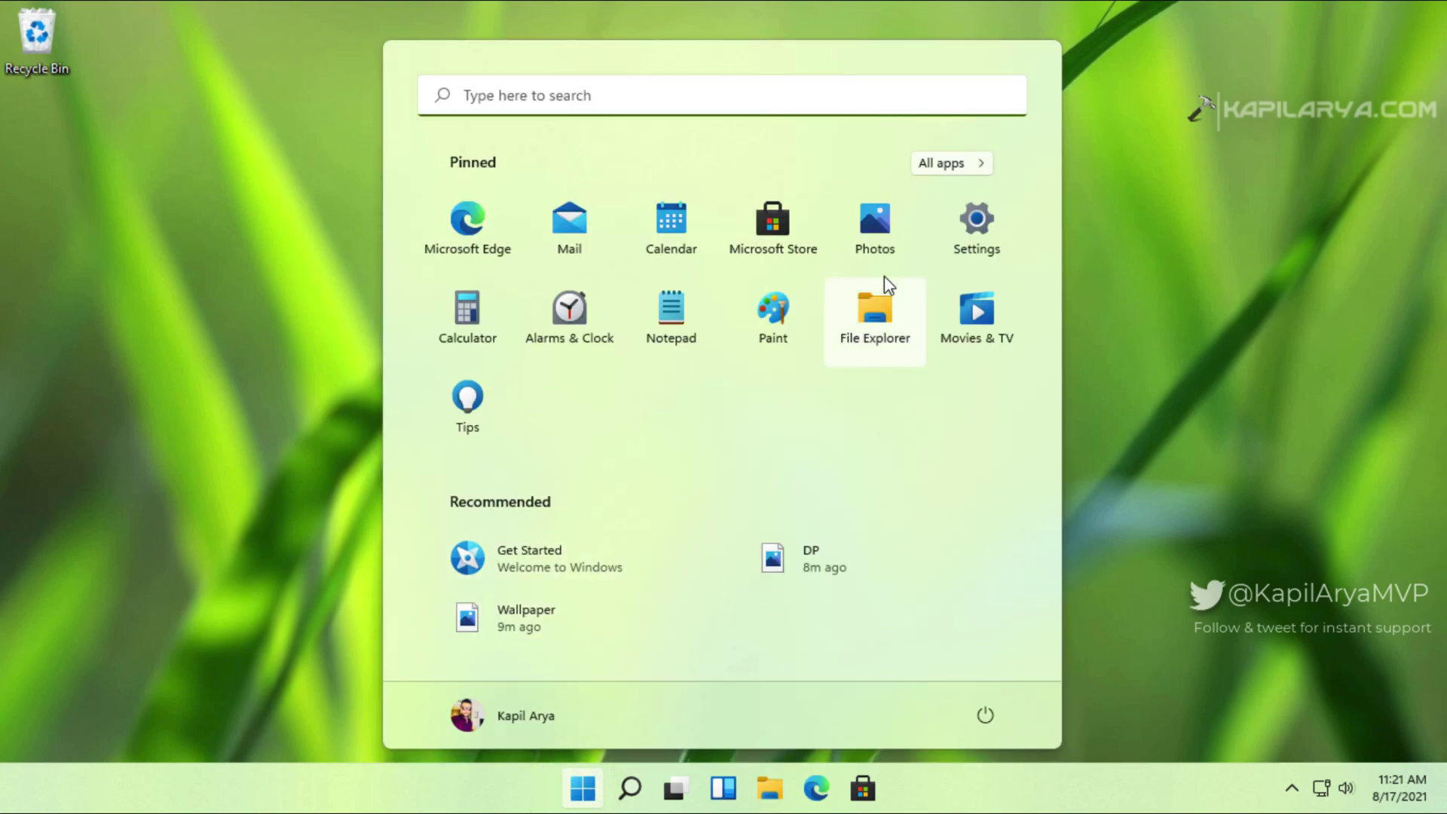
{"action": "left_click", "coordinate": [969, 251]}
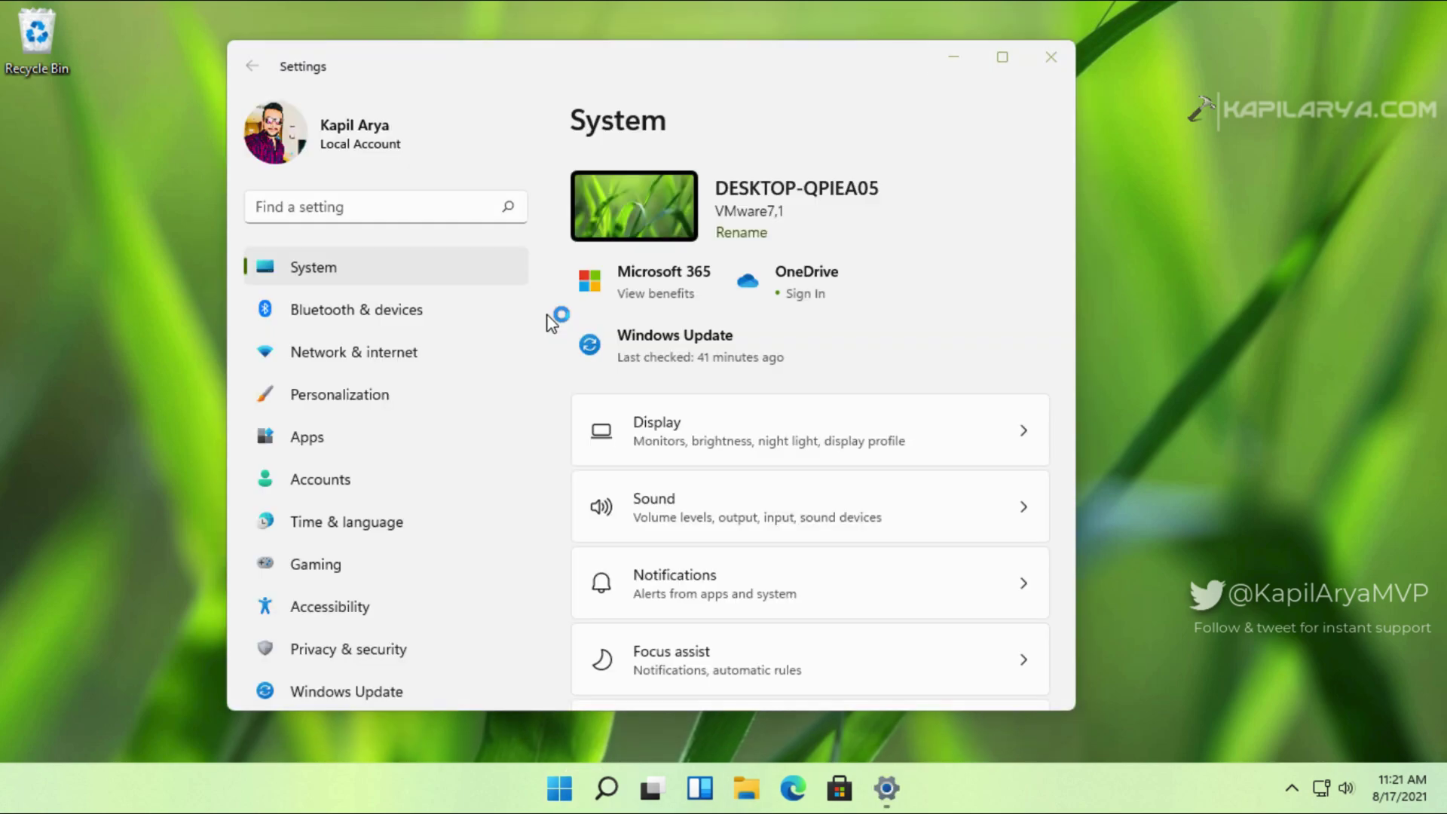
{"action": "left_click", "coordinate": [406, 480]}
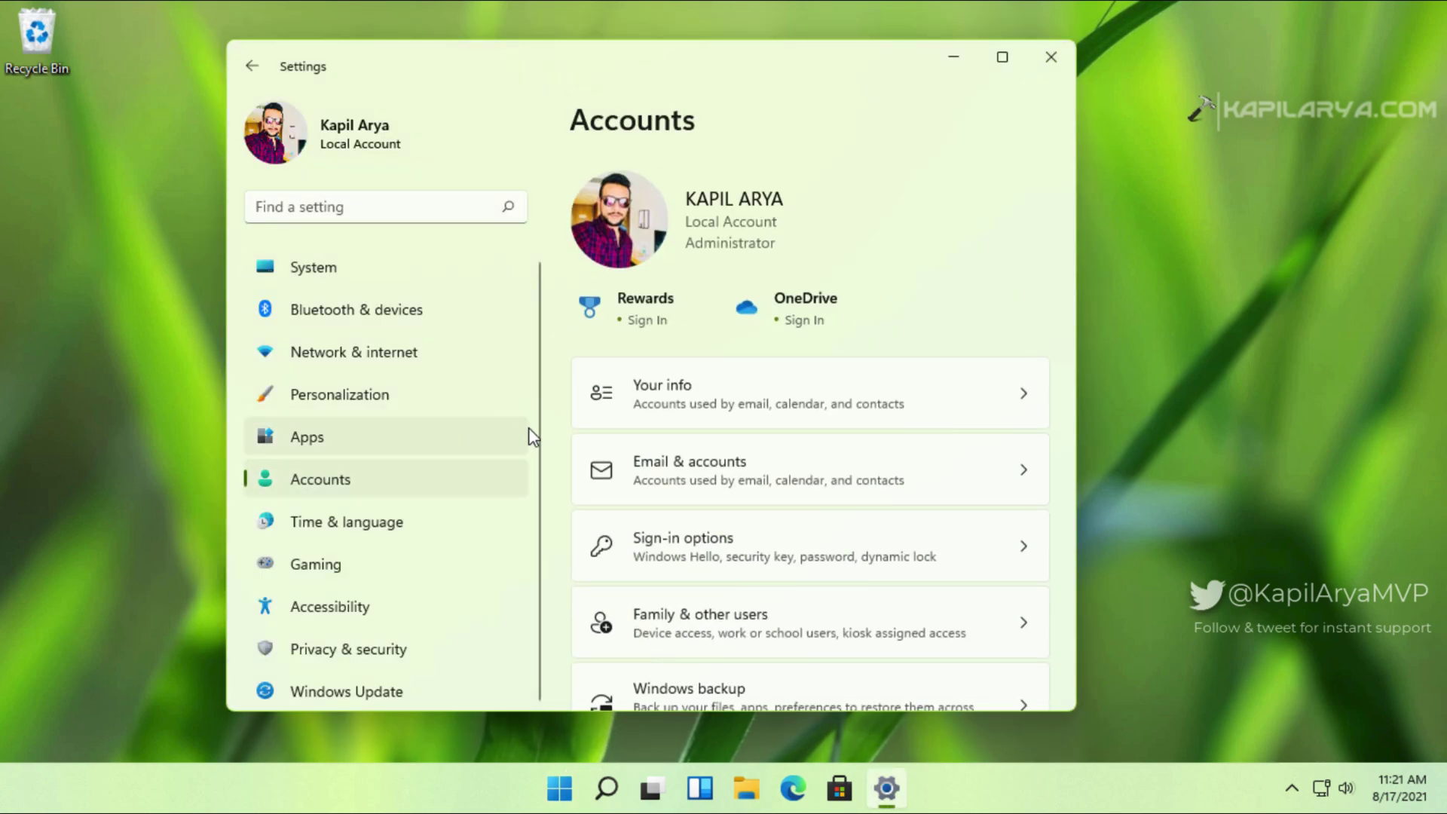
{"action": "left_click", "coordinate": [742, 547]}
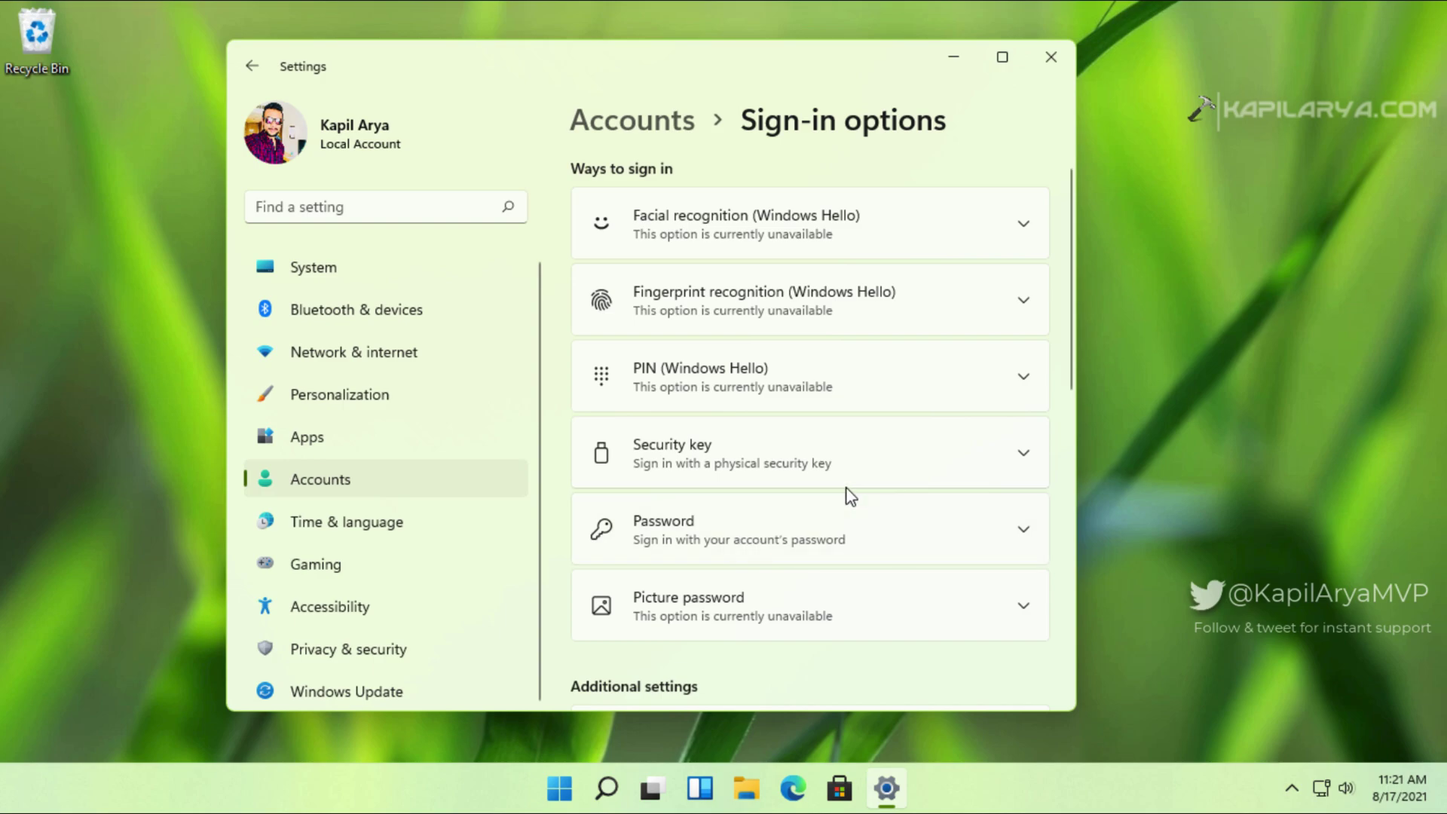
Step: Add a password, entered and confirmed with a one-letter hint, under the Password sign-in option
{"action": "left_click", "coordinate": [872, 542]}
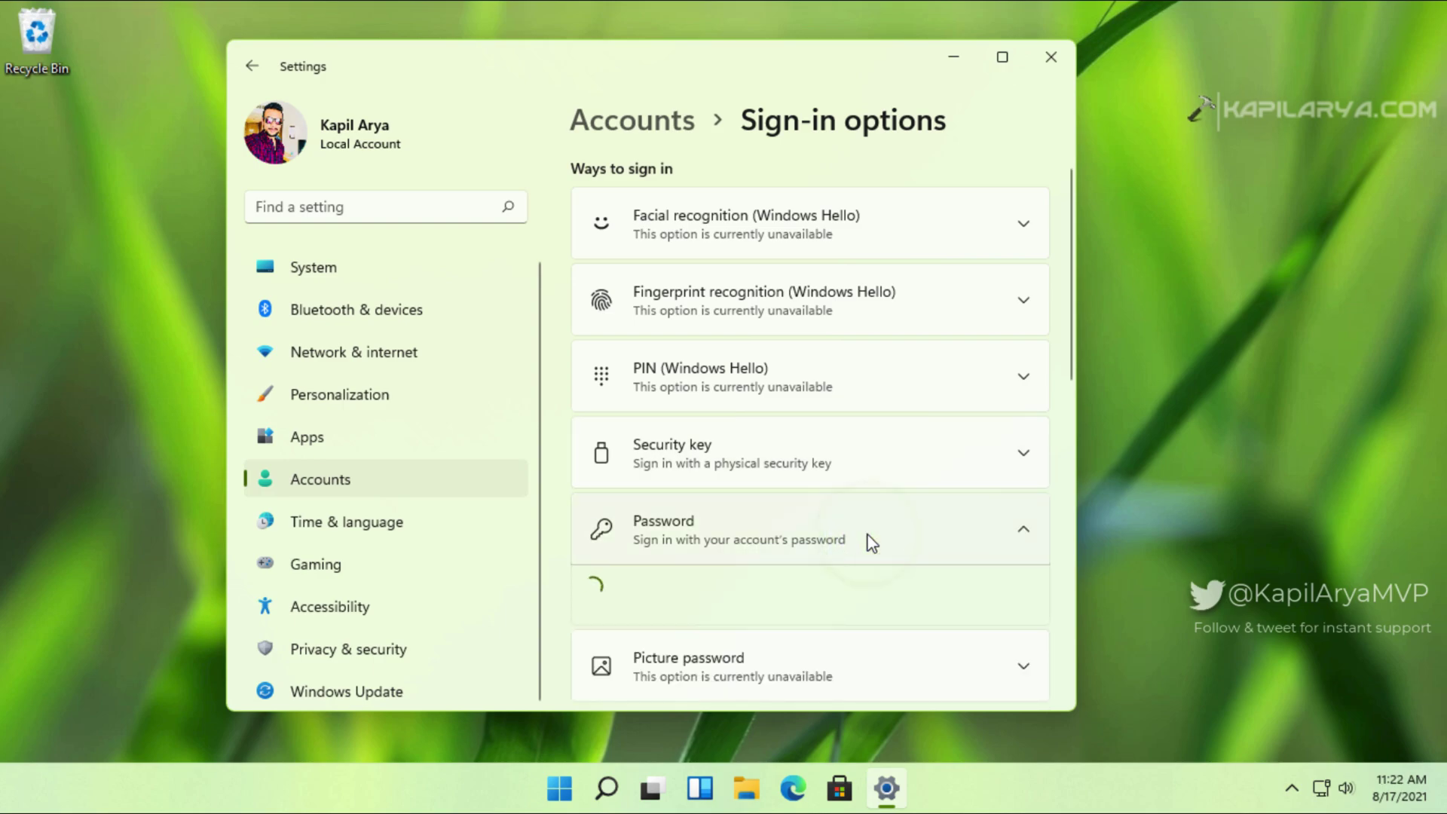
{"action": "left_click", "coordinate": [883, 604]}
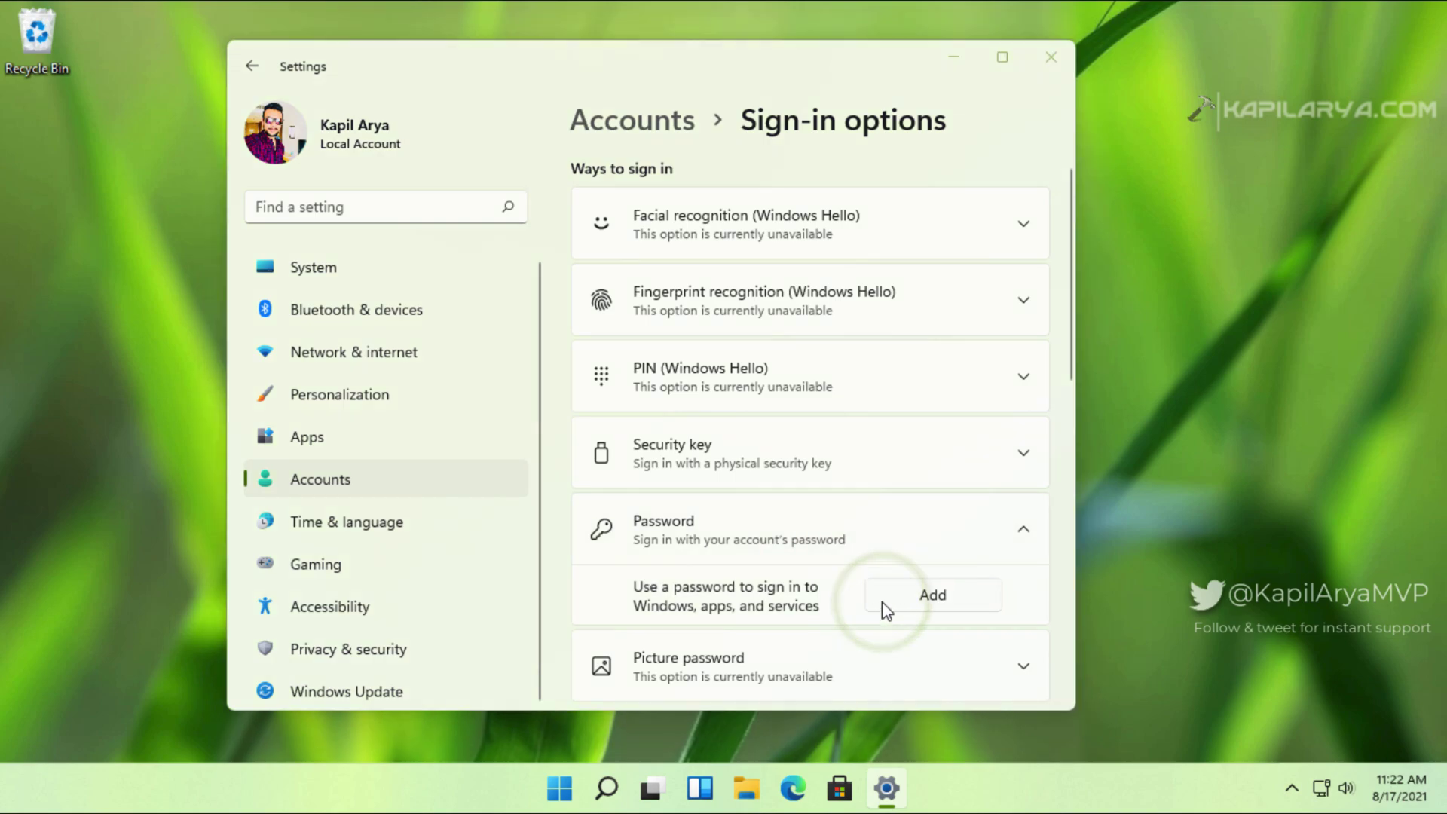
{"action": "type", "text": "12345"}
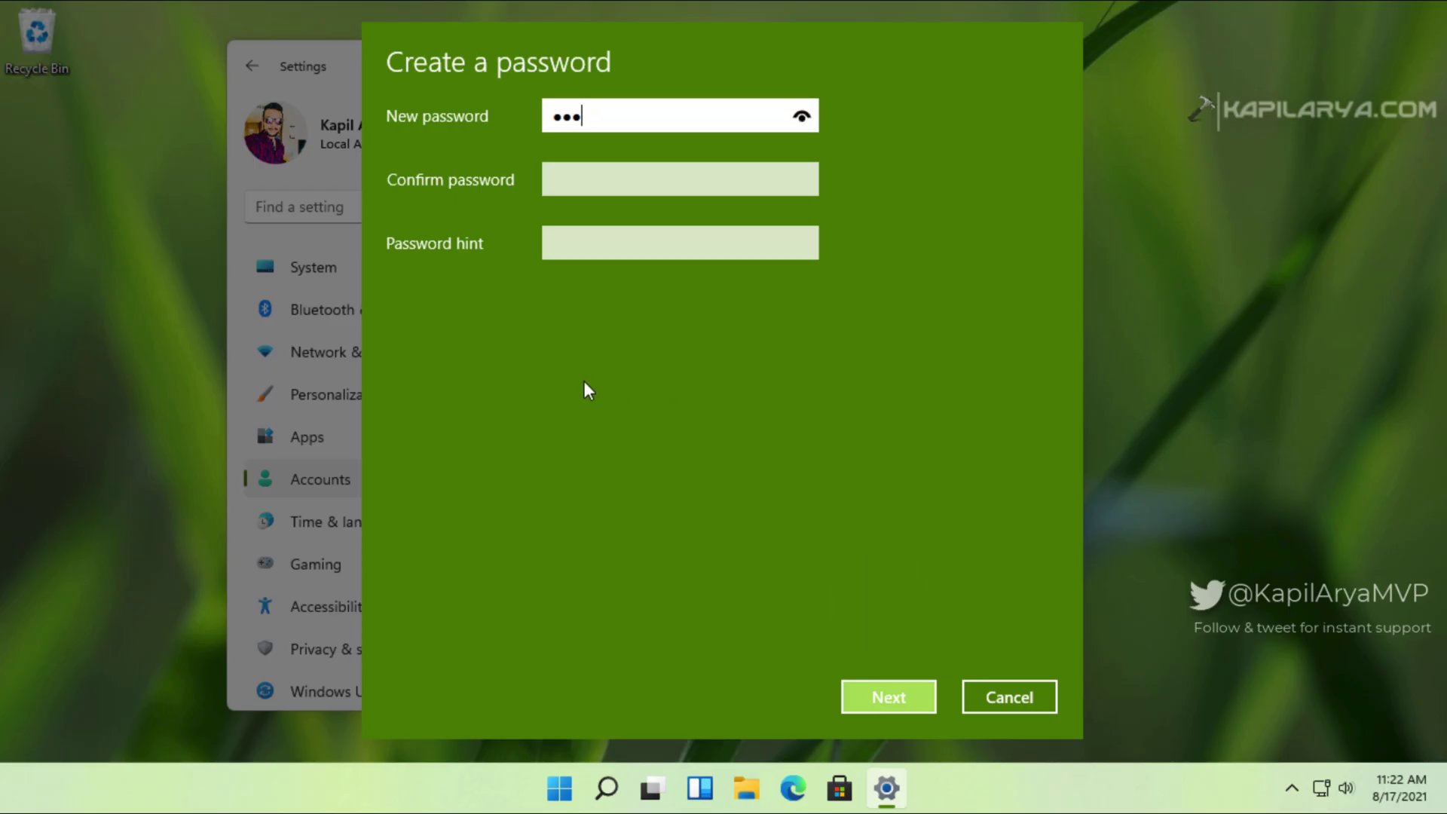
{"action": "key", "text": "Tab"}
{"action": "type", "text": "12345"}
{"action": "key", "text": "Tab"}
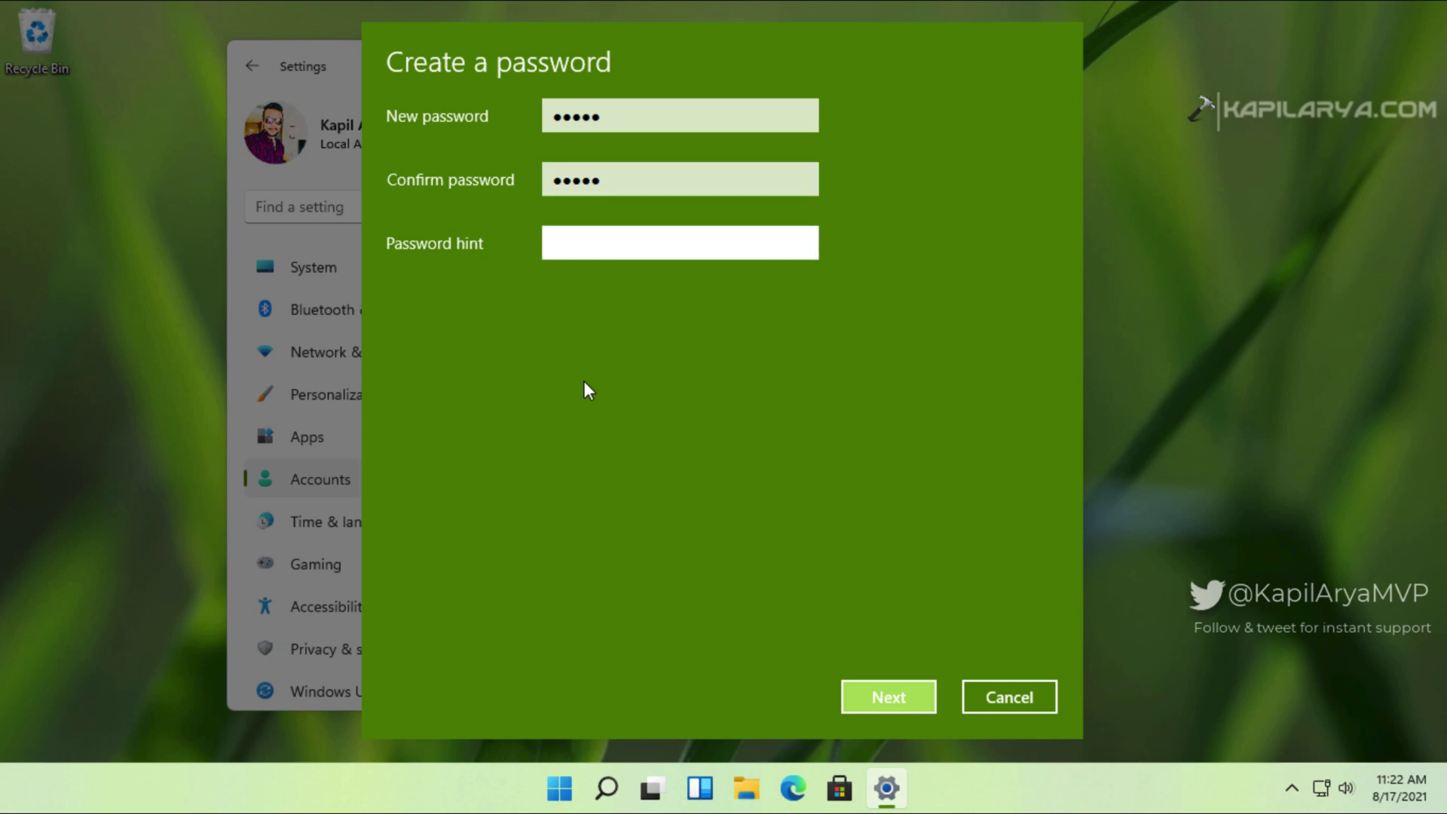
{"action": "type", "text": "s"}
{"action": "left_click", "coordinate": [856, 705]}
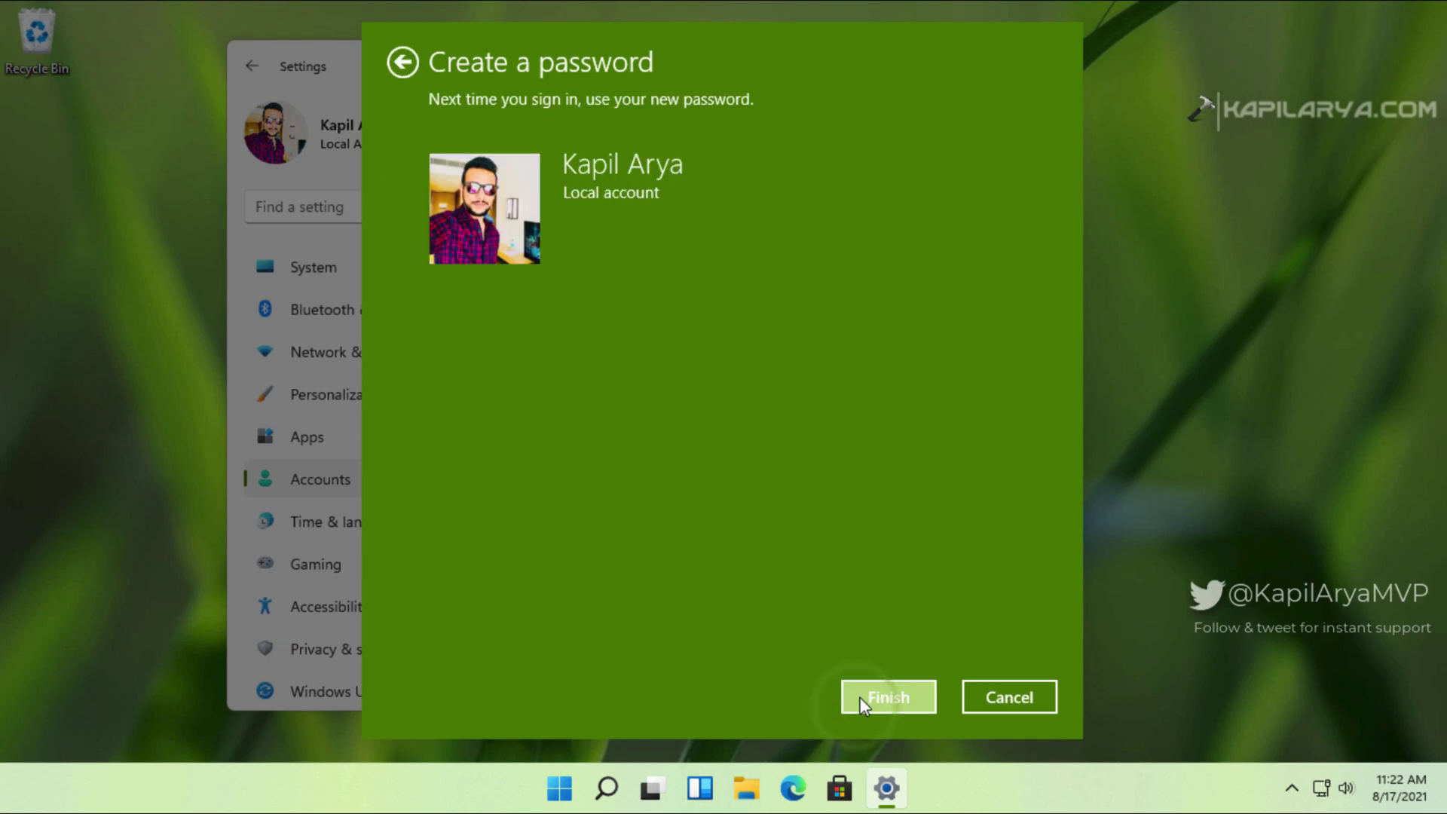
{"action": "left_click", "coordinate": [864, 697]}
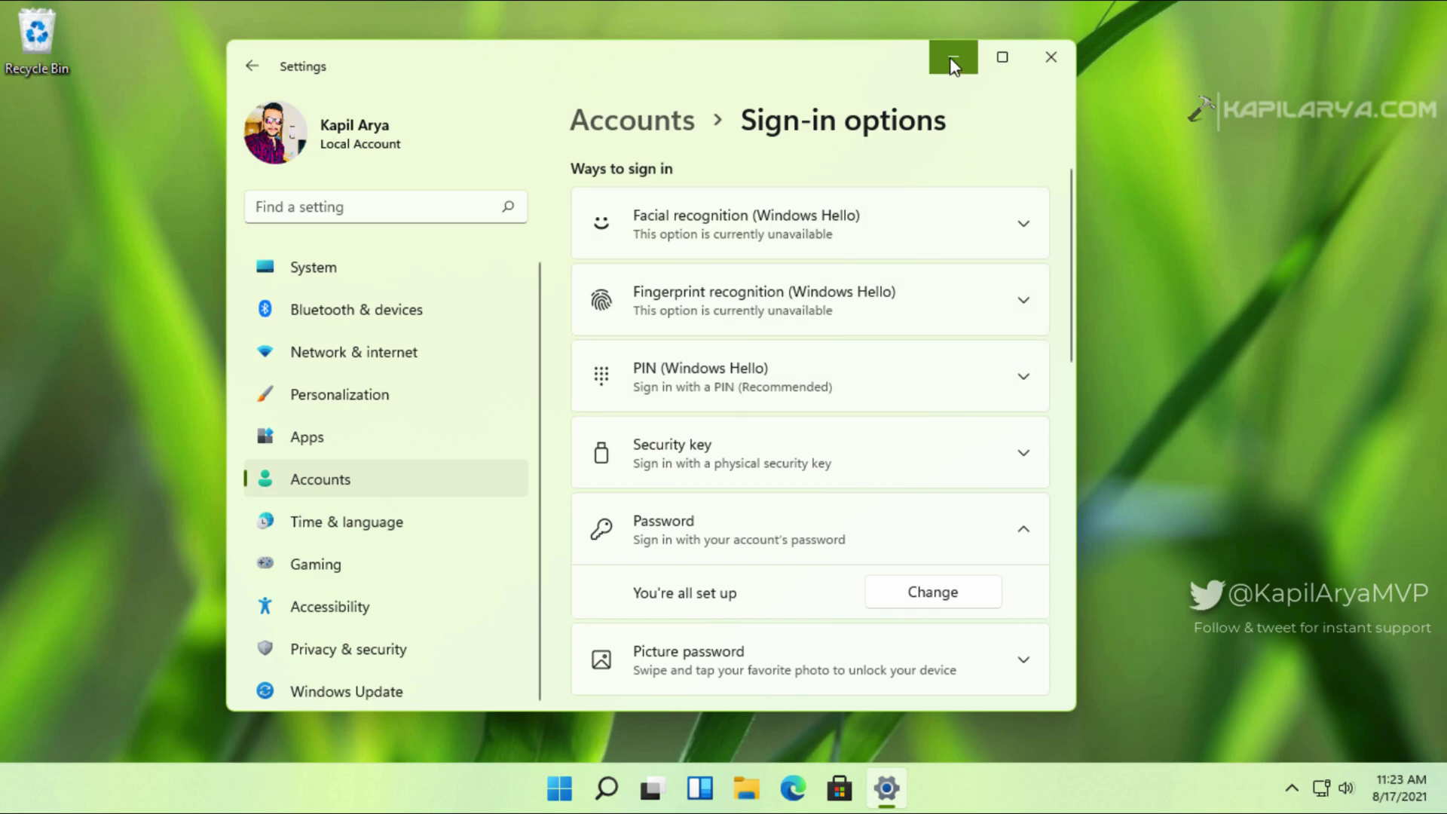
Step: Close Settings and launch netplwiz from the Run box
{"action": "left_click", "coordinate": [1049, 53]}
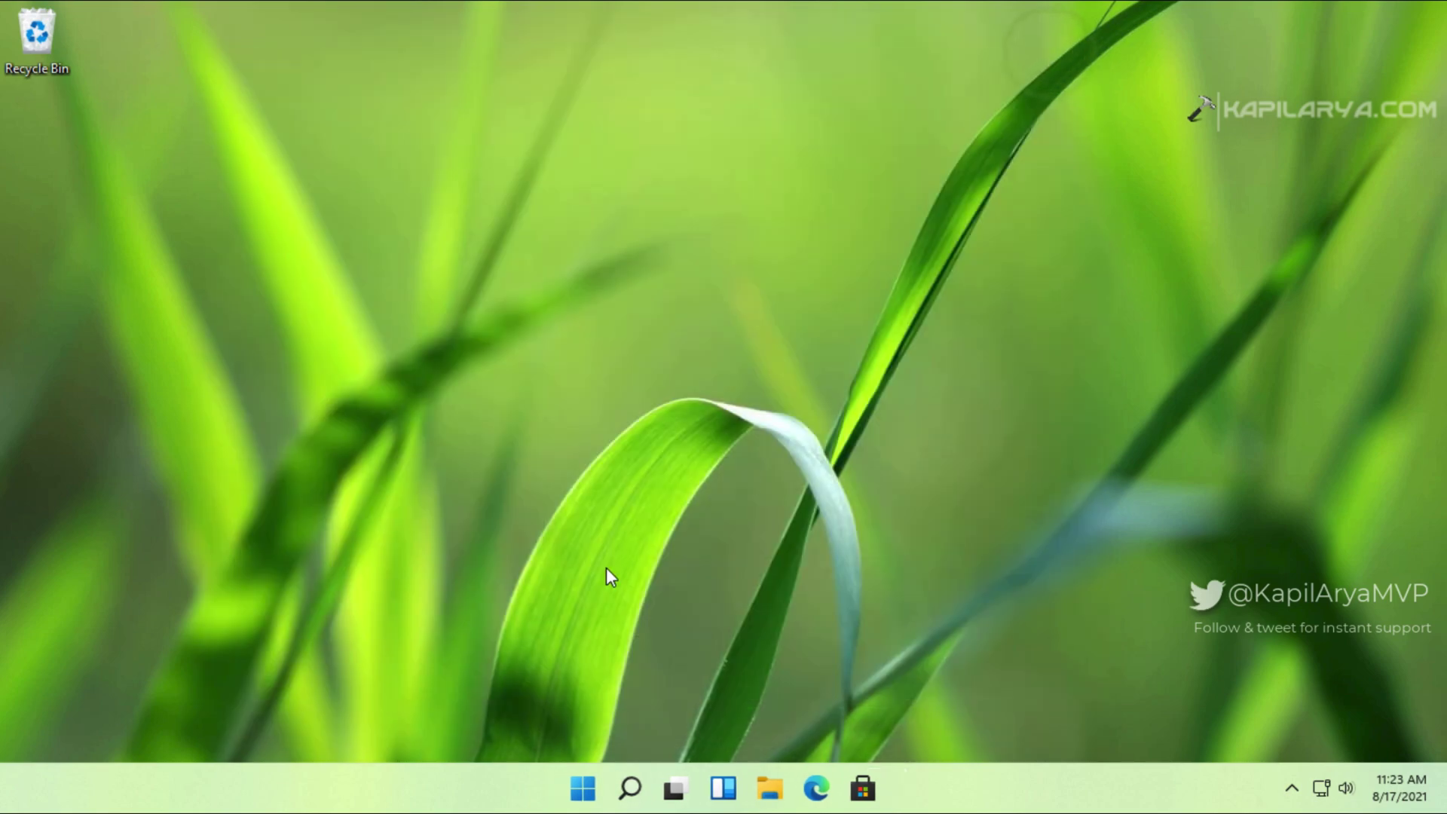
{"action": "right_click", "coordinate": [582, 788]}
{"action": "left_click", "coordinate": [556, 673]}
{"action": "left_click_drag", "start_coordinate": [279, 565], "coordinate": [726, 379]}
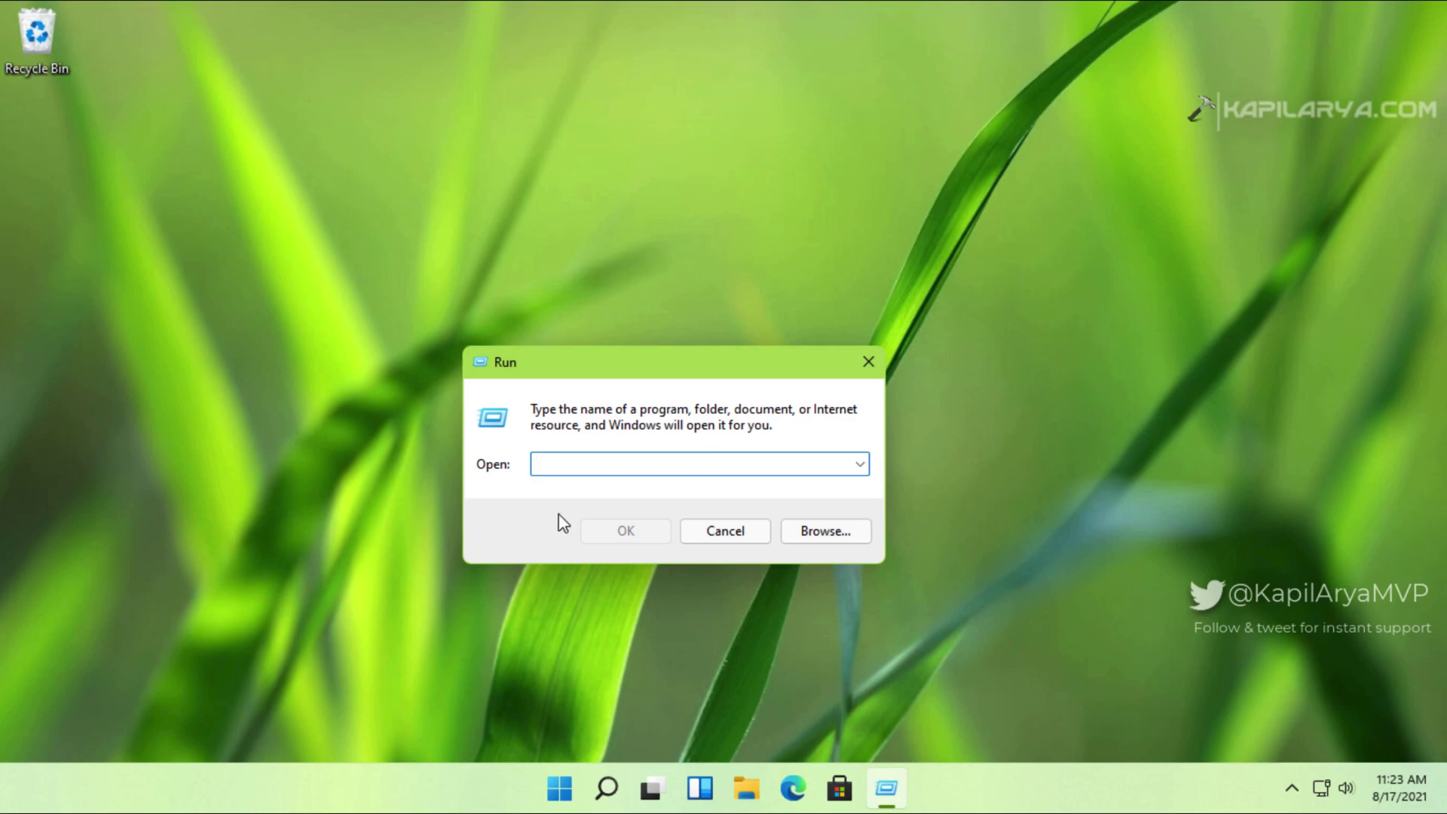
{"action": "type", "text": "netplwiz"}
{"action": "key", "text": "Return"}
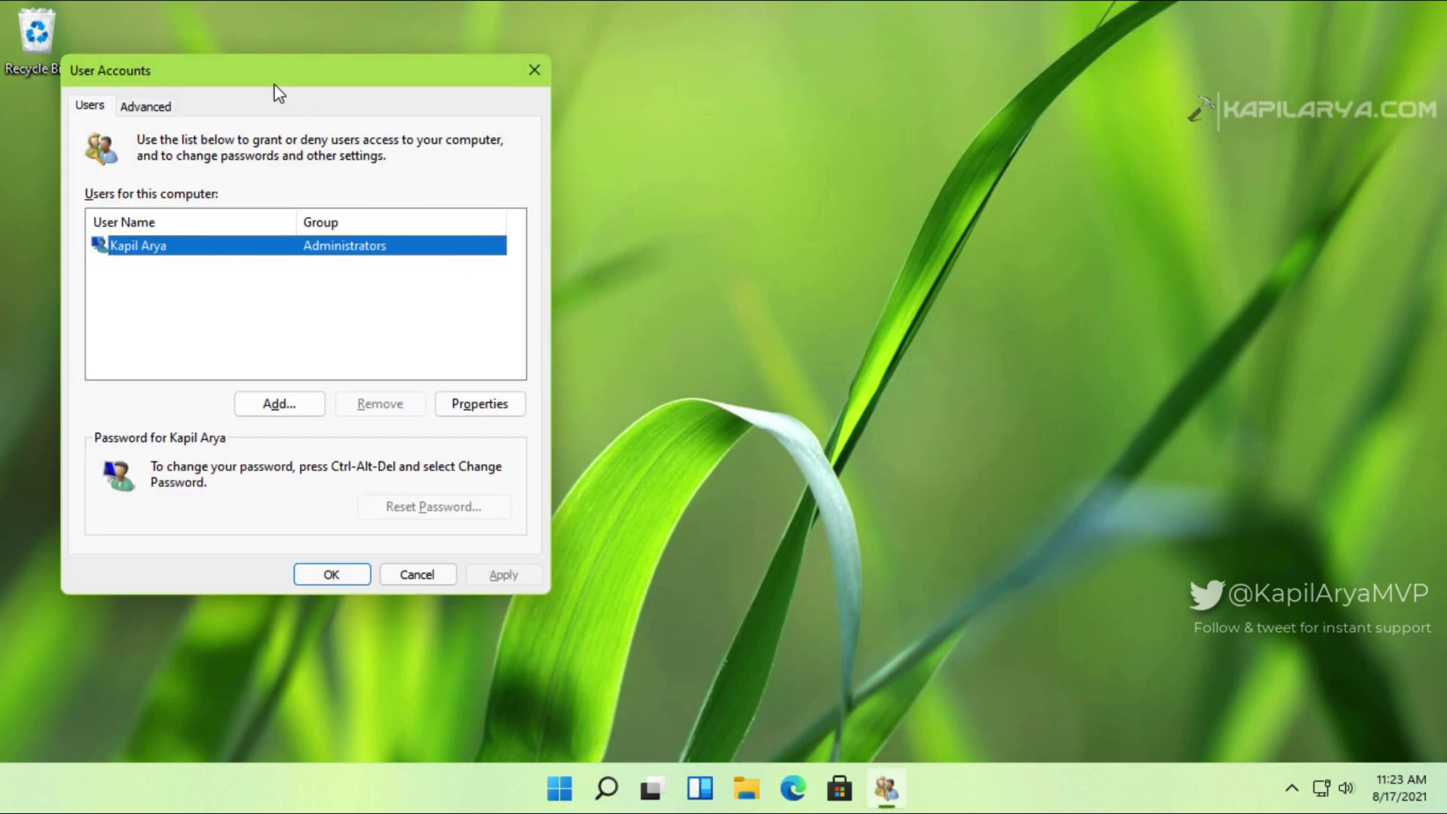
Step: Review the Advanced password options in User Accounts, then return to the Users list
{"action": "left_click_drag", "start_coordinate": [262, 64], "coordinate": [622, 53]}
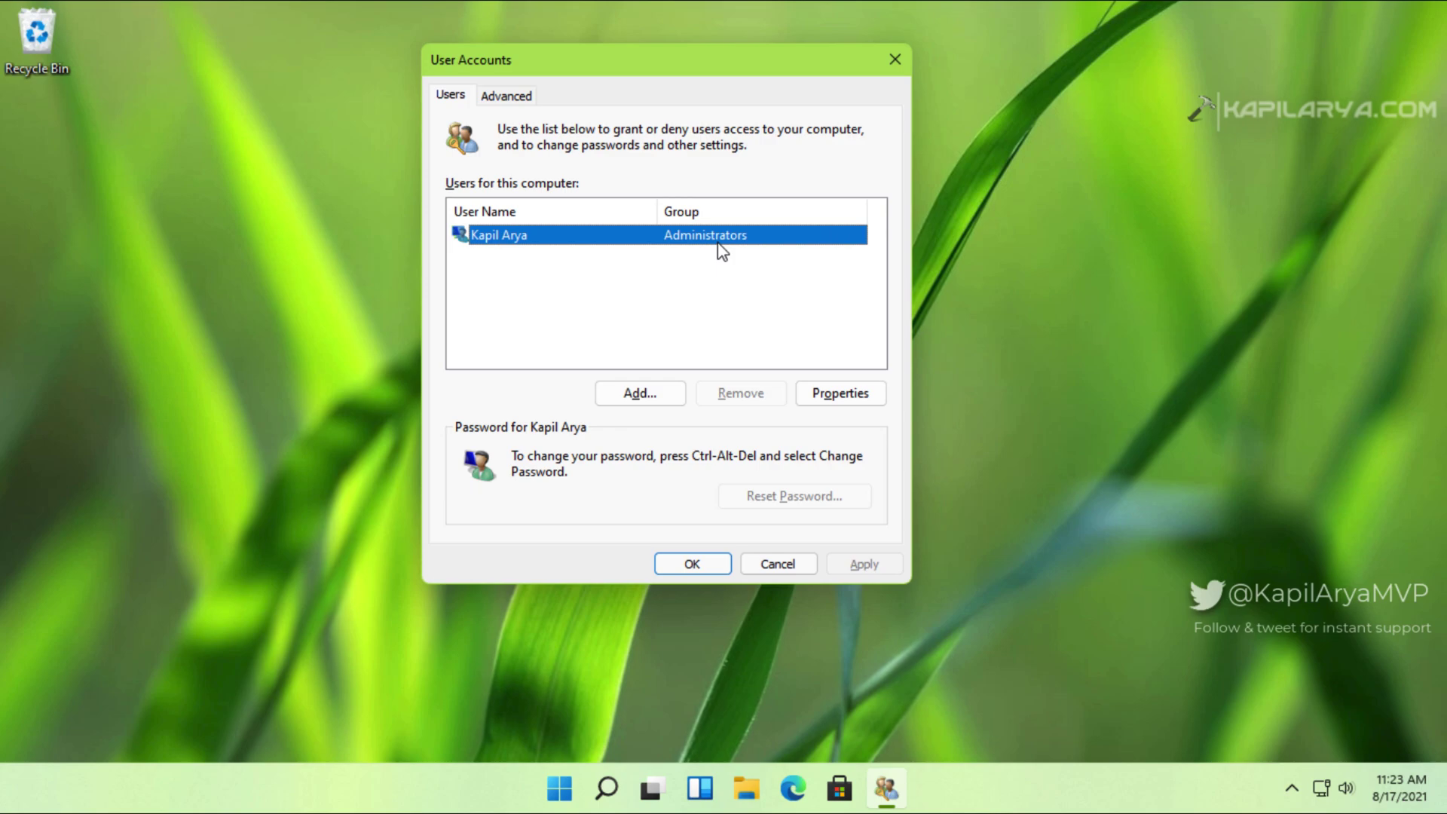
{"action": "left_click", "coordinate": [508, 100]}
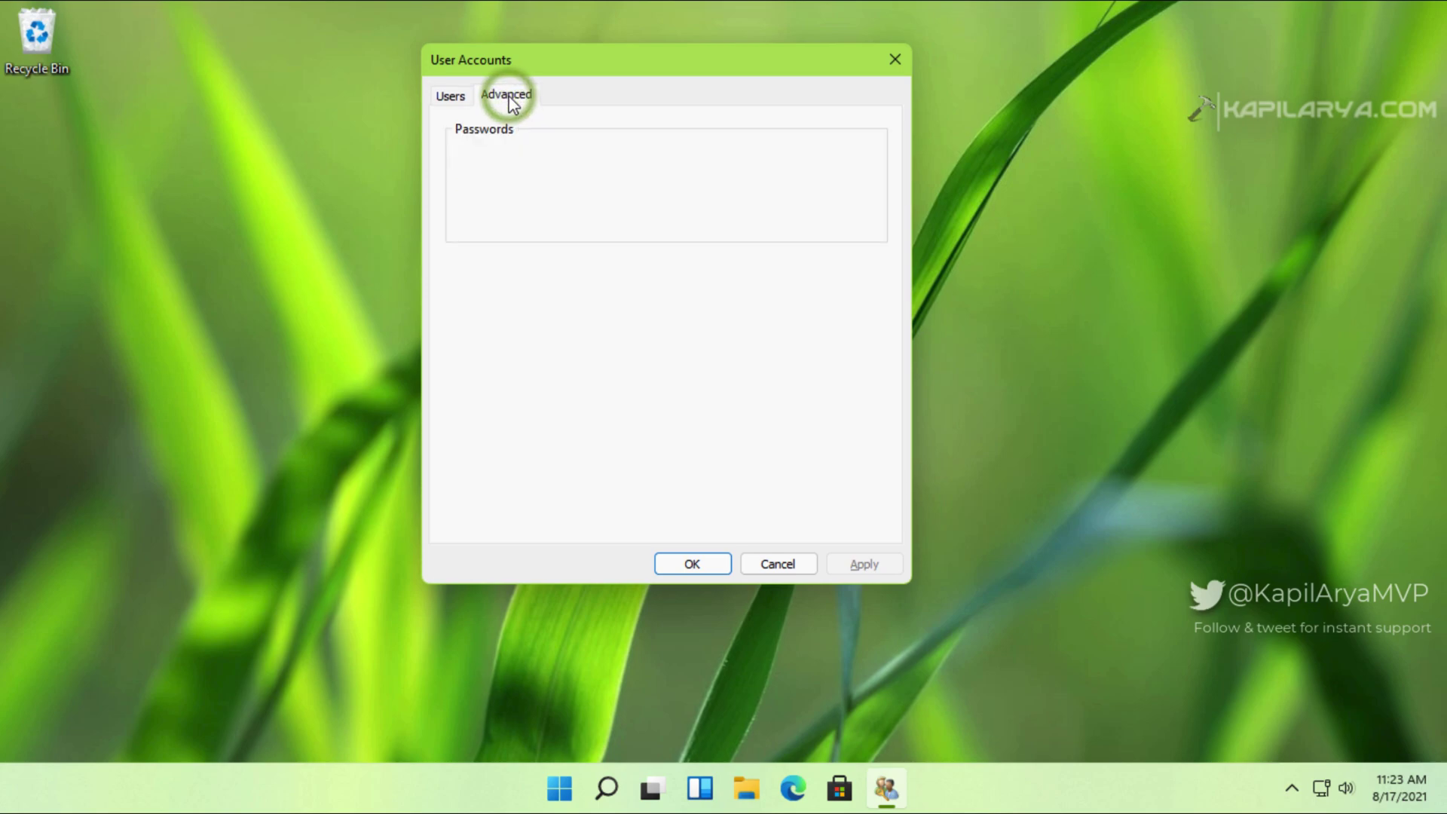
{"action": "left_click", "coordinate": [463, 107]}
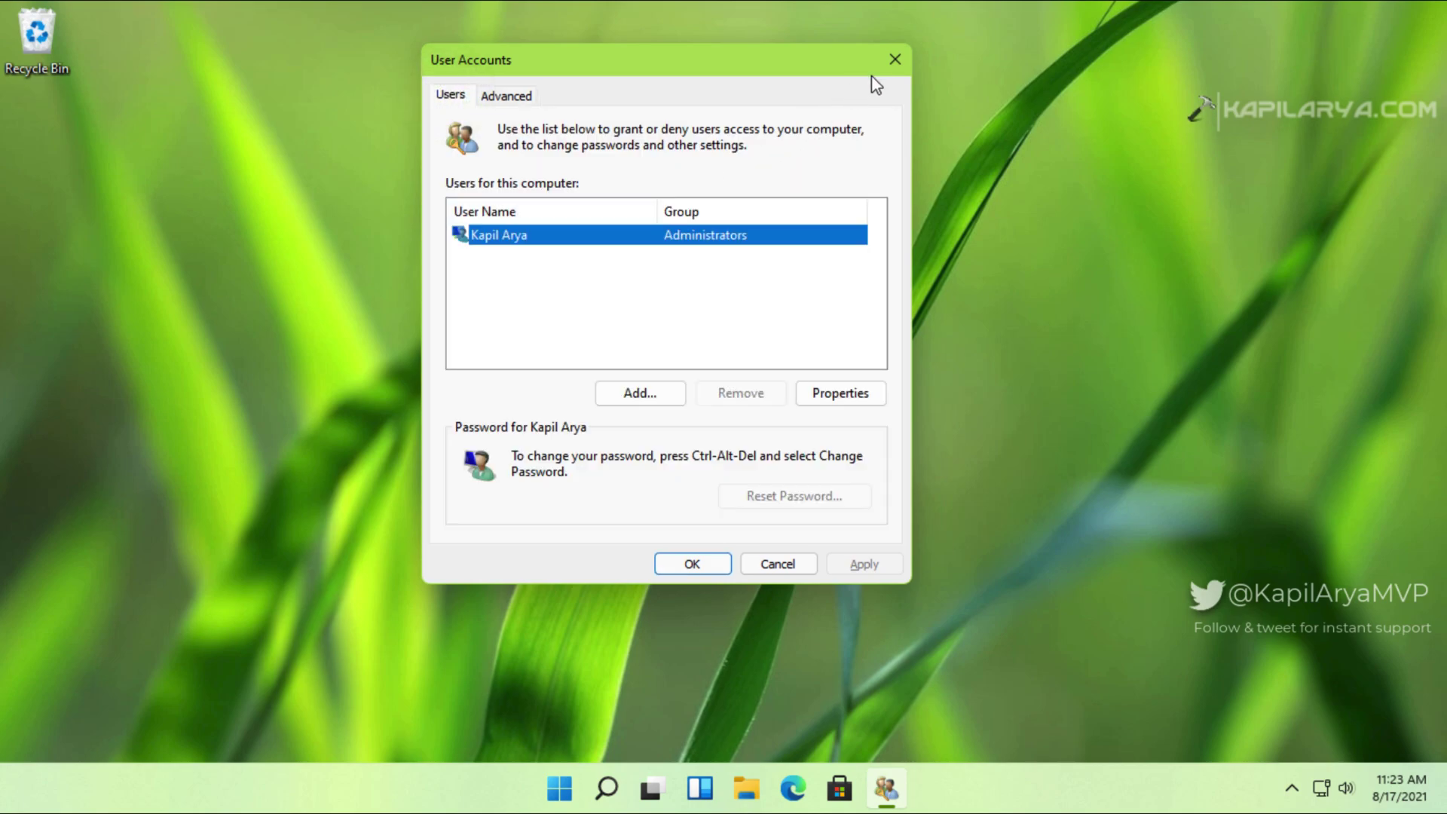
Step: Close User Accounts and reopen Settings at Accounts › Sign-in options
{"action": "left_click", "coordinate": [896, 57]}
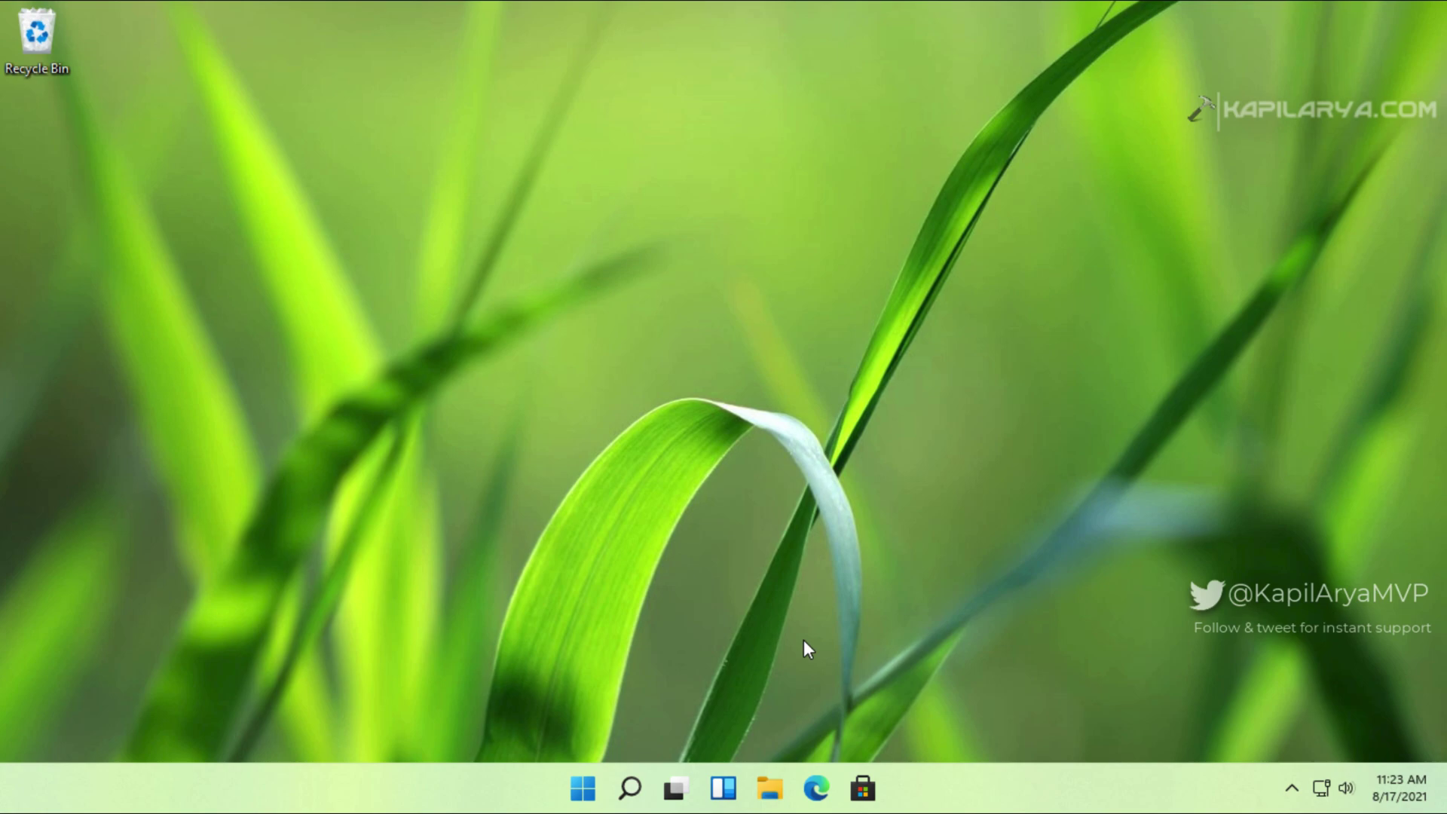
{"action": "left_click", "coordinate": [583, 788]}
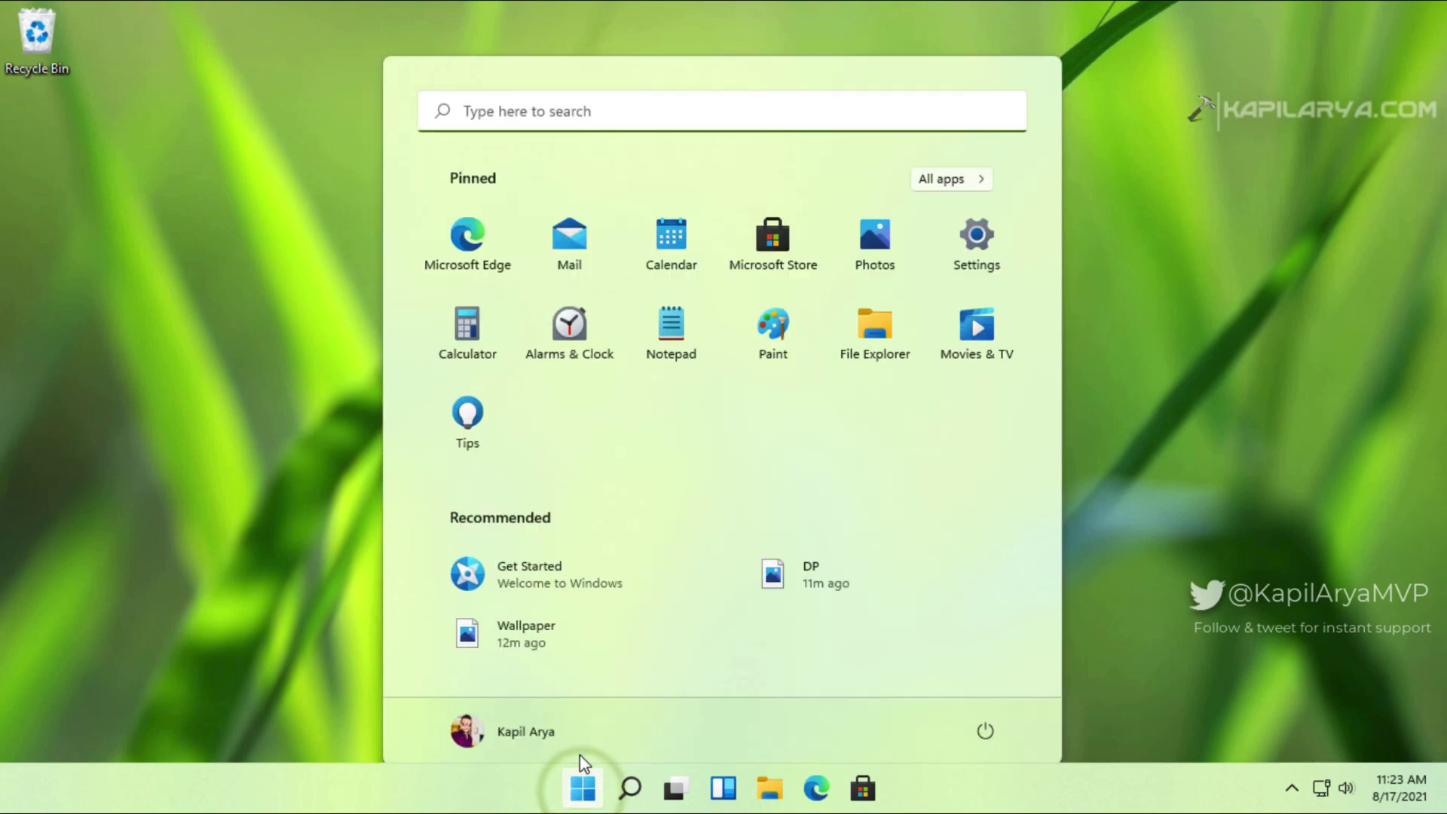
{"action": "left_click", "coordinate": [993, 228]}
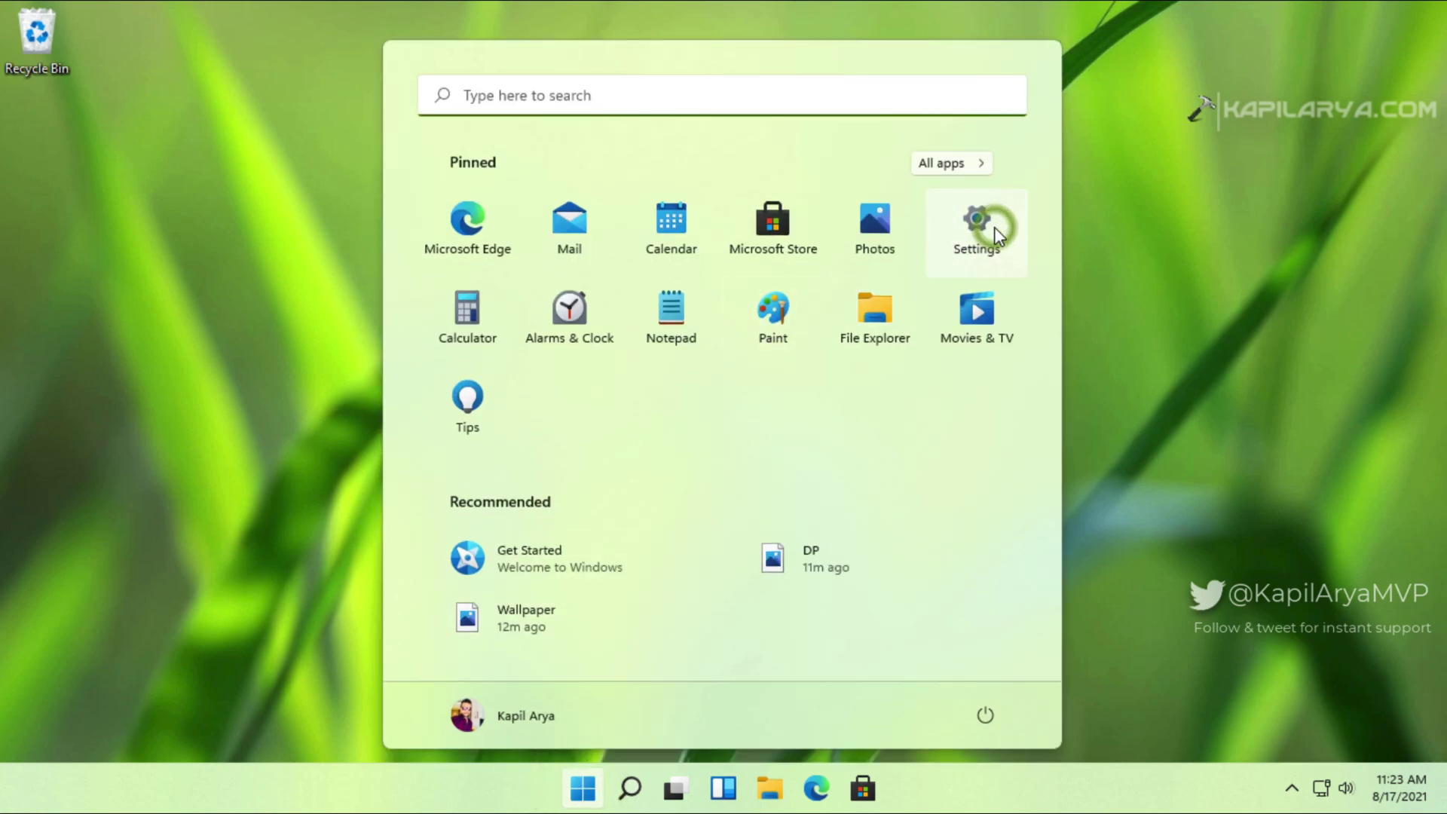
{"action": "left_click", "coordinate": [951, 232]}
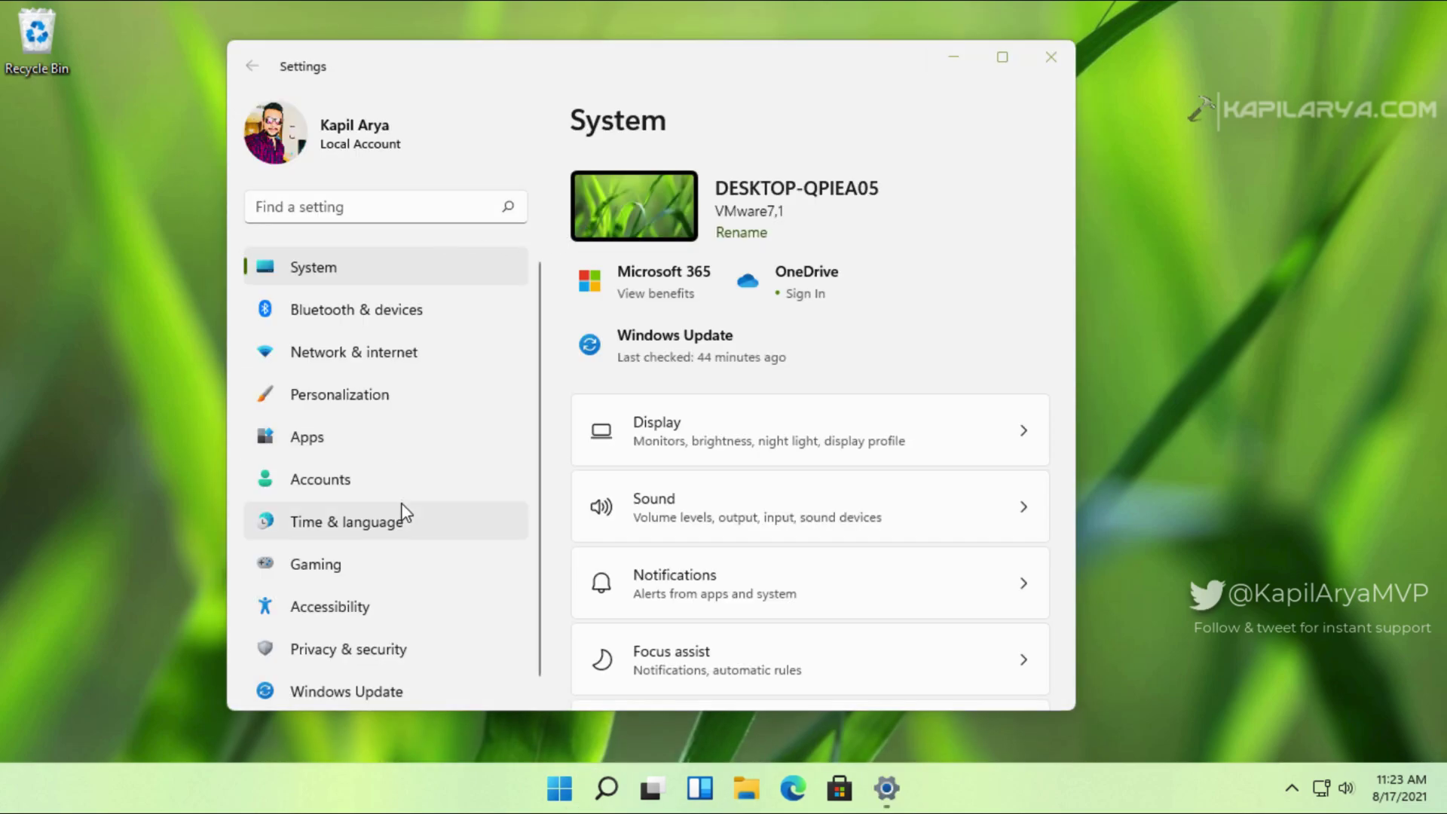
{"action": "left_click", "coordinate": [404, 478]}
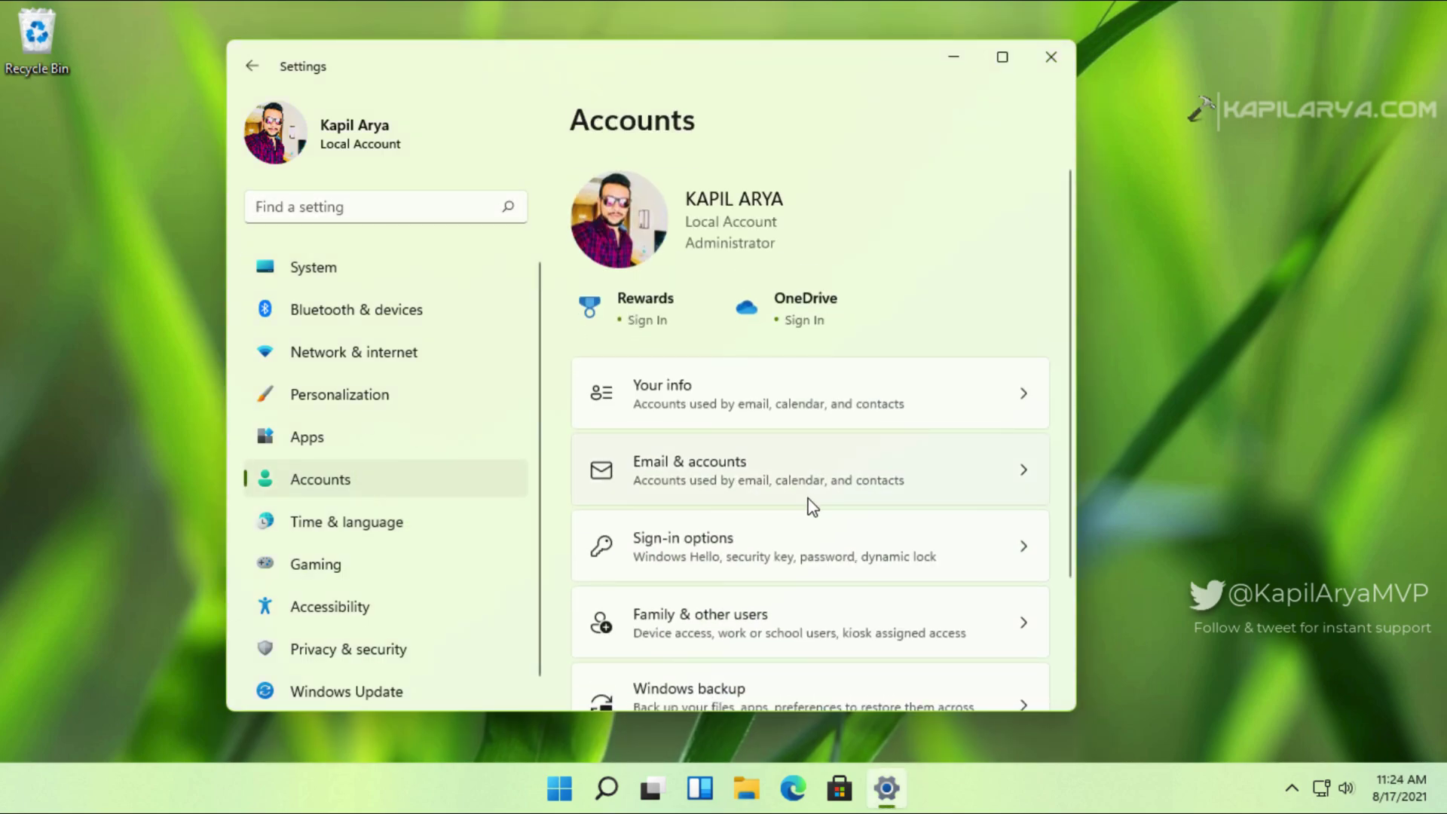
{"action": "scroll", "coordinate": [861, 513], "scroll_direction": "down", "scroll_amount": 3}
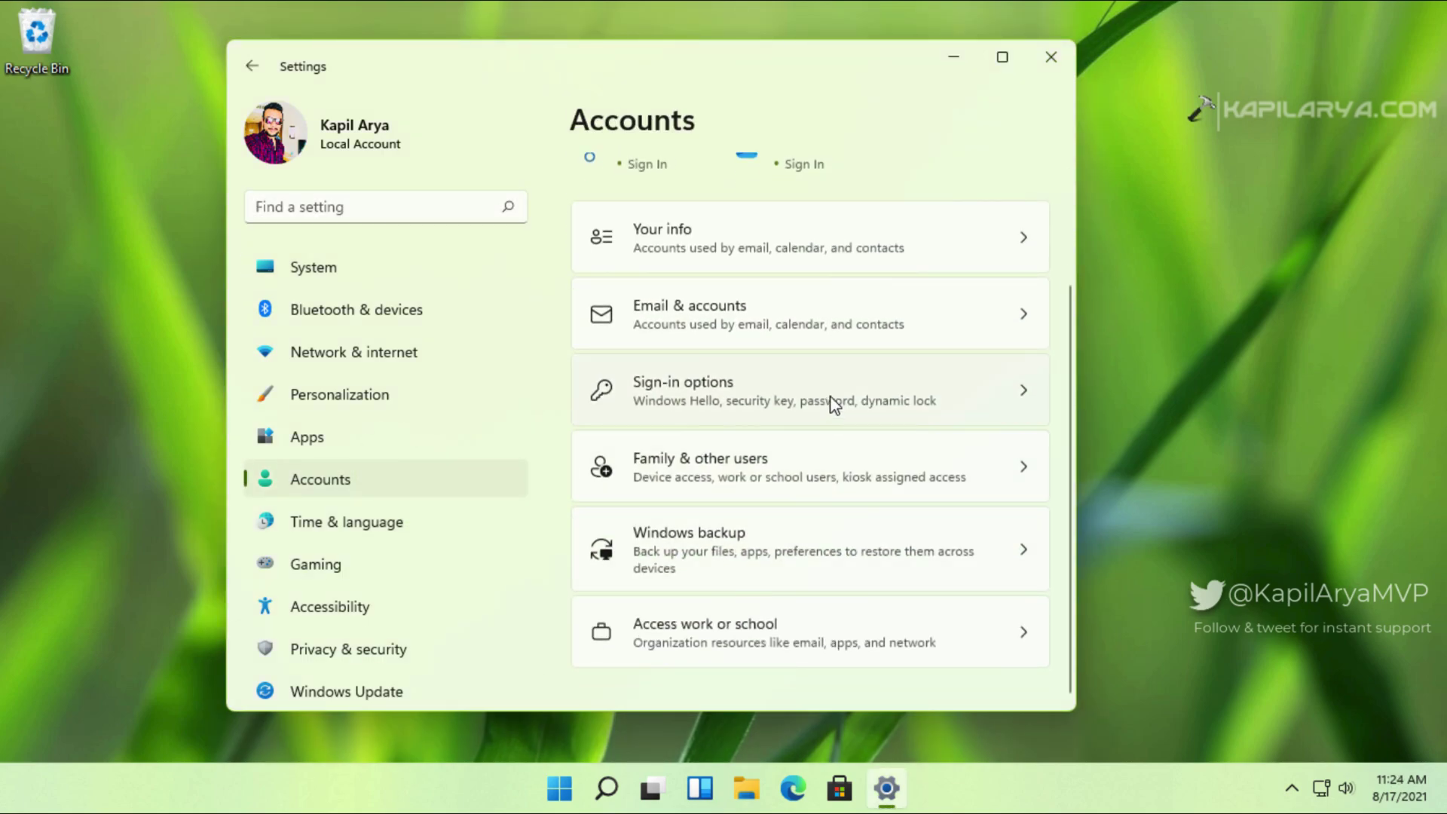
{"action": "left_click", "coordinate": [830, 397]}
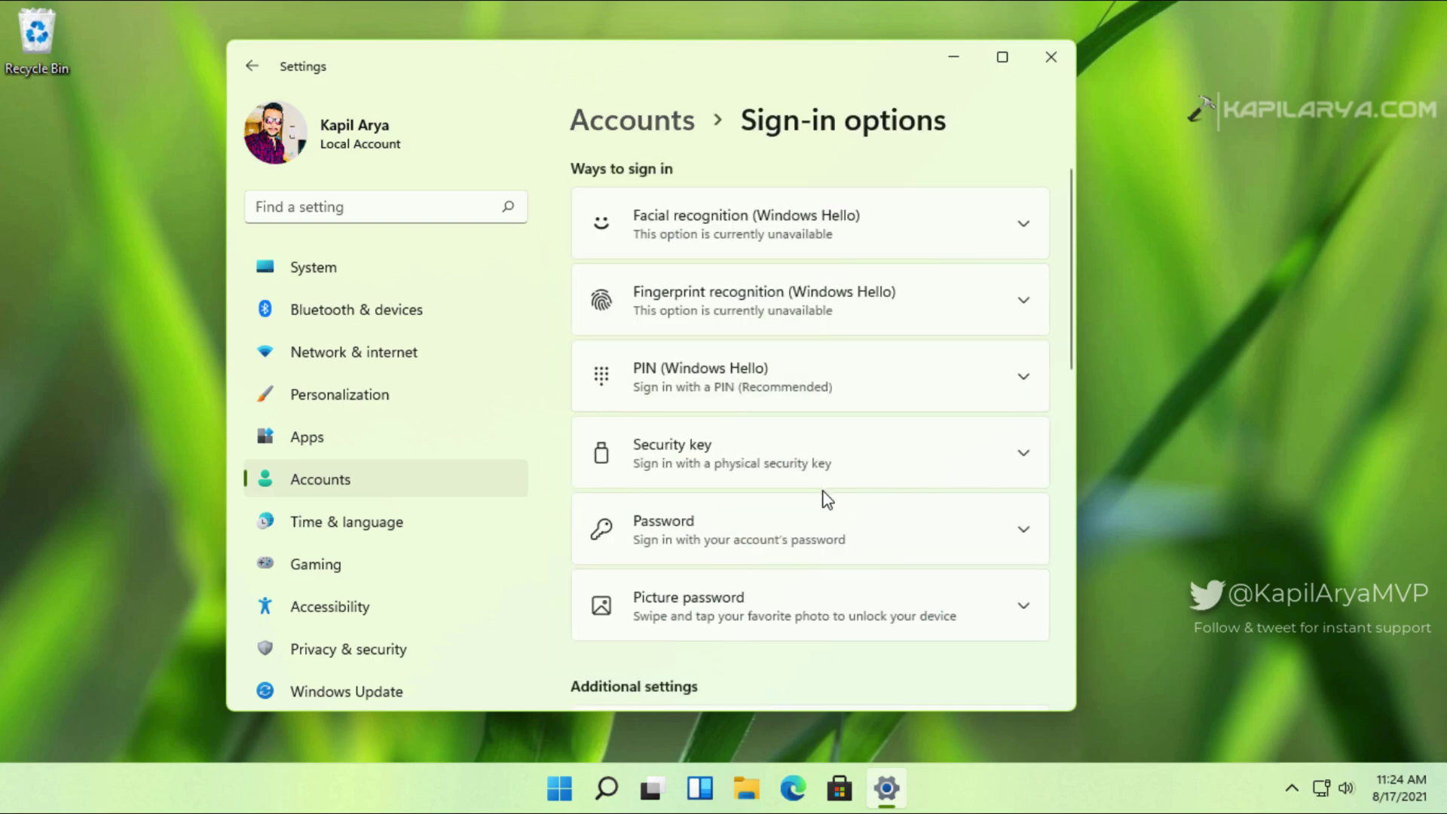
Step: Scroll to Additional settings to check the Windows Hello-only toggle is still on
{"action": "scroll", "coordinate": [823, 494], "scroll_direction": "down", "scroll_amount": 3}
{"action": "scroll", "coordinate": [823, 500], "scroll_direction": "down", "scroll_amount": 2}
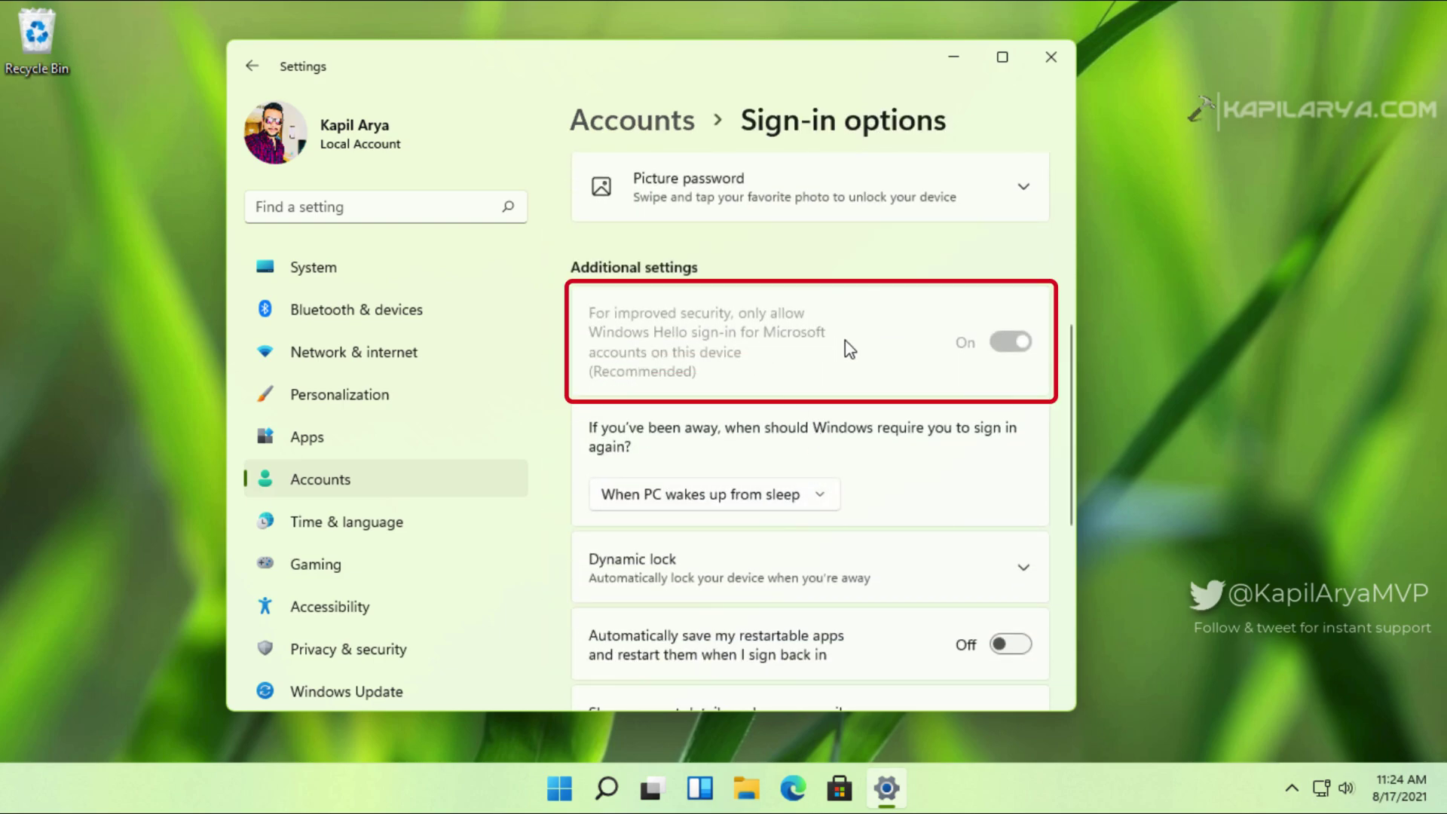
{"action": "scroll", "coordinate": [874, 452], "scroll_direction": "up", "scroll_amount": 5}
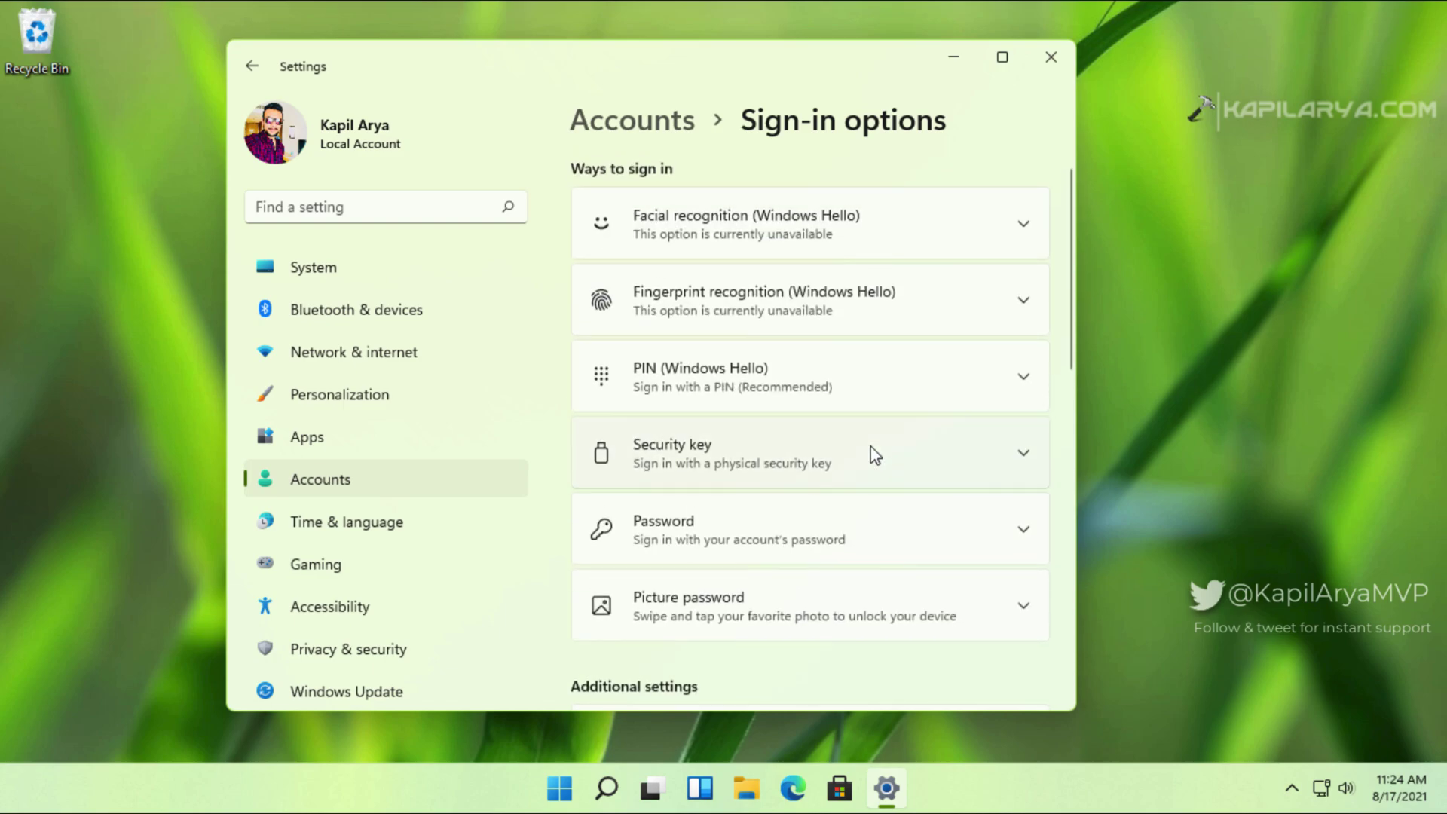
Step: Start Windows Hello PIN setup and verify it with the account password
{"action": "left_click", "coordinate": [820, 377]}
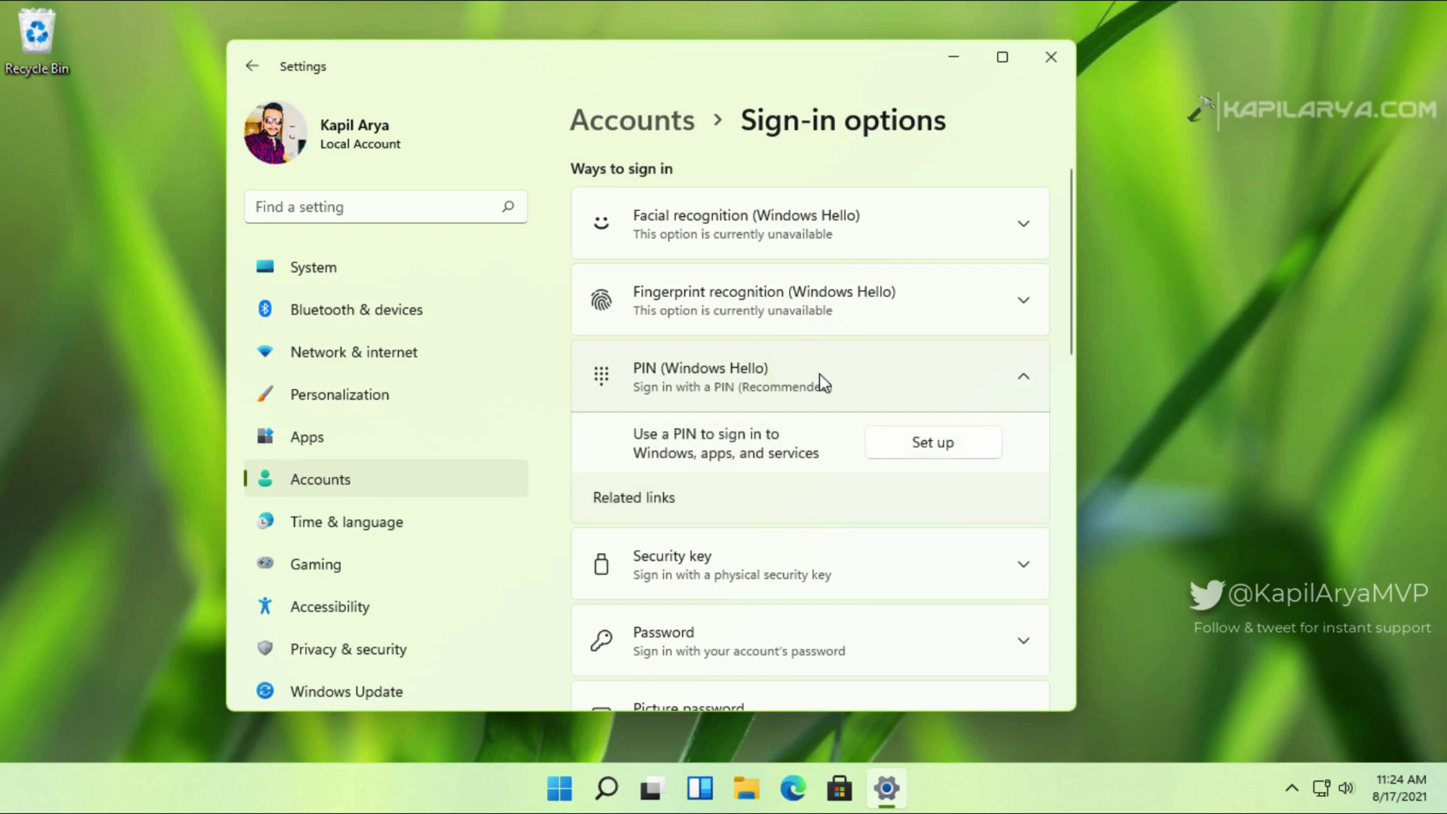
{"action": "left_click", "coordinate": [884, 448]}
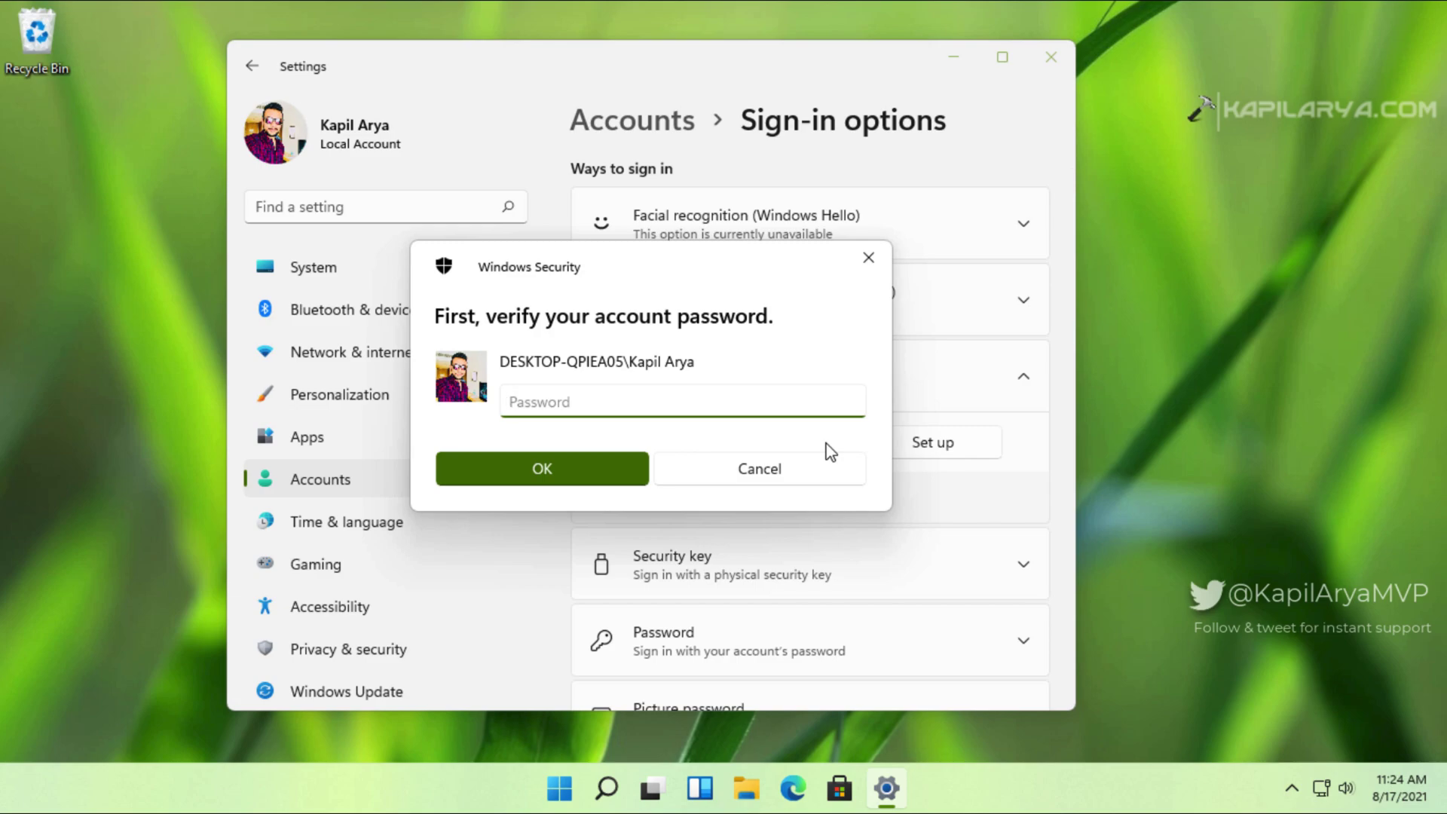
{"action": "type", "text": "••••"}
{"action": "key", "text": "Return"}
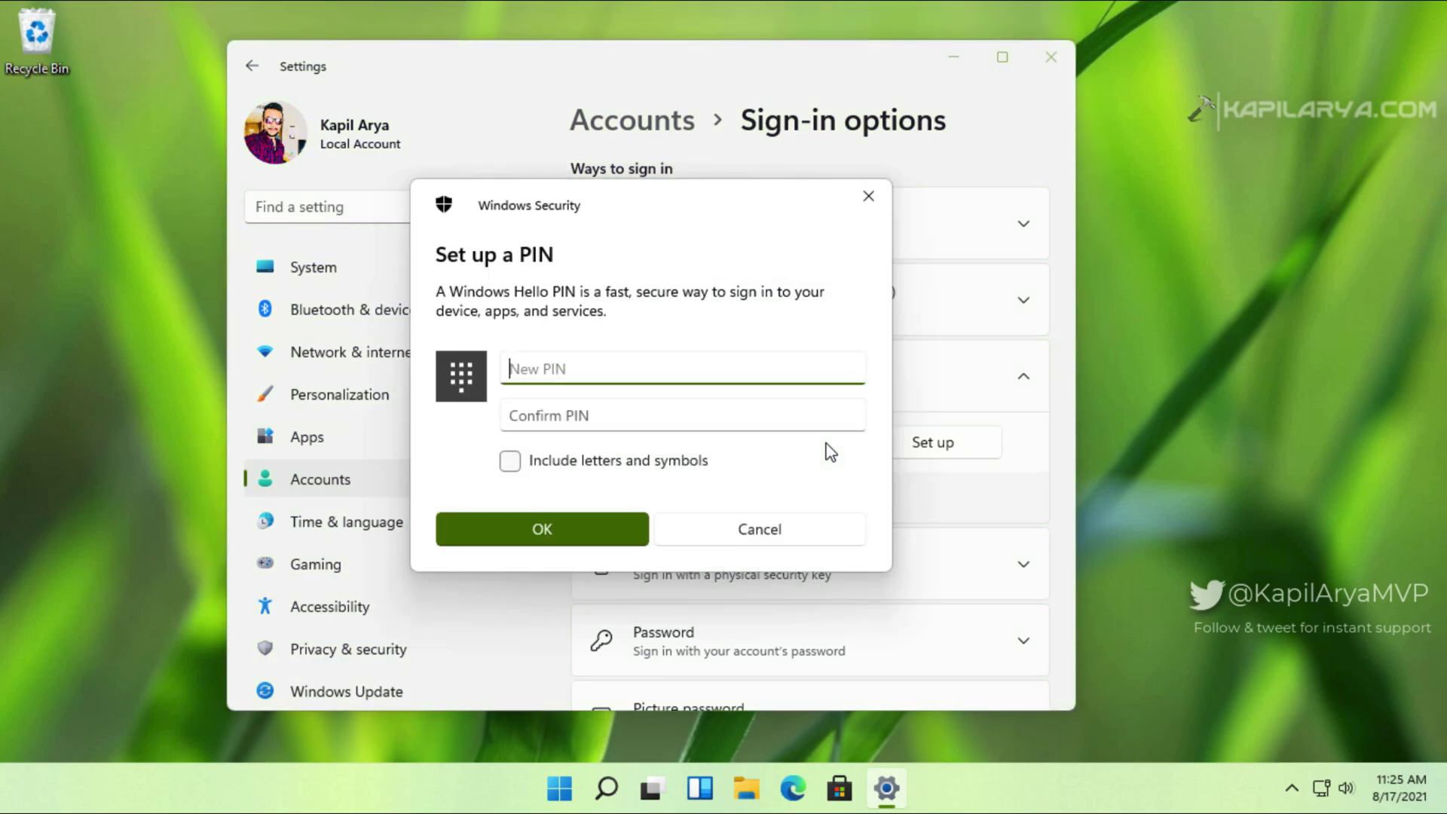
Step: Enter and confirm the new PIN, then close Settings
{"action": "type", "text": "••••"}
{"action": "key", "text": "Tab"}
{"action": "type", "text": "••••"}
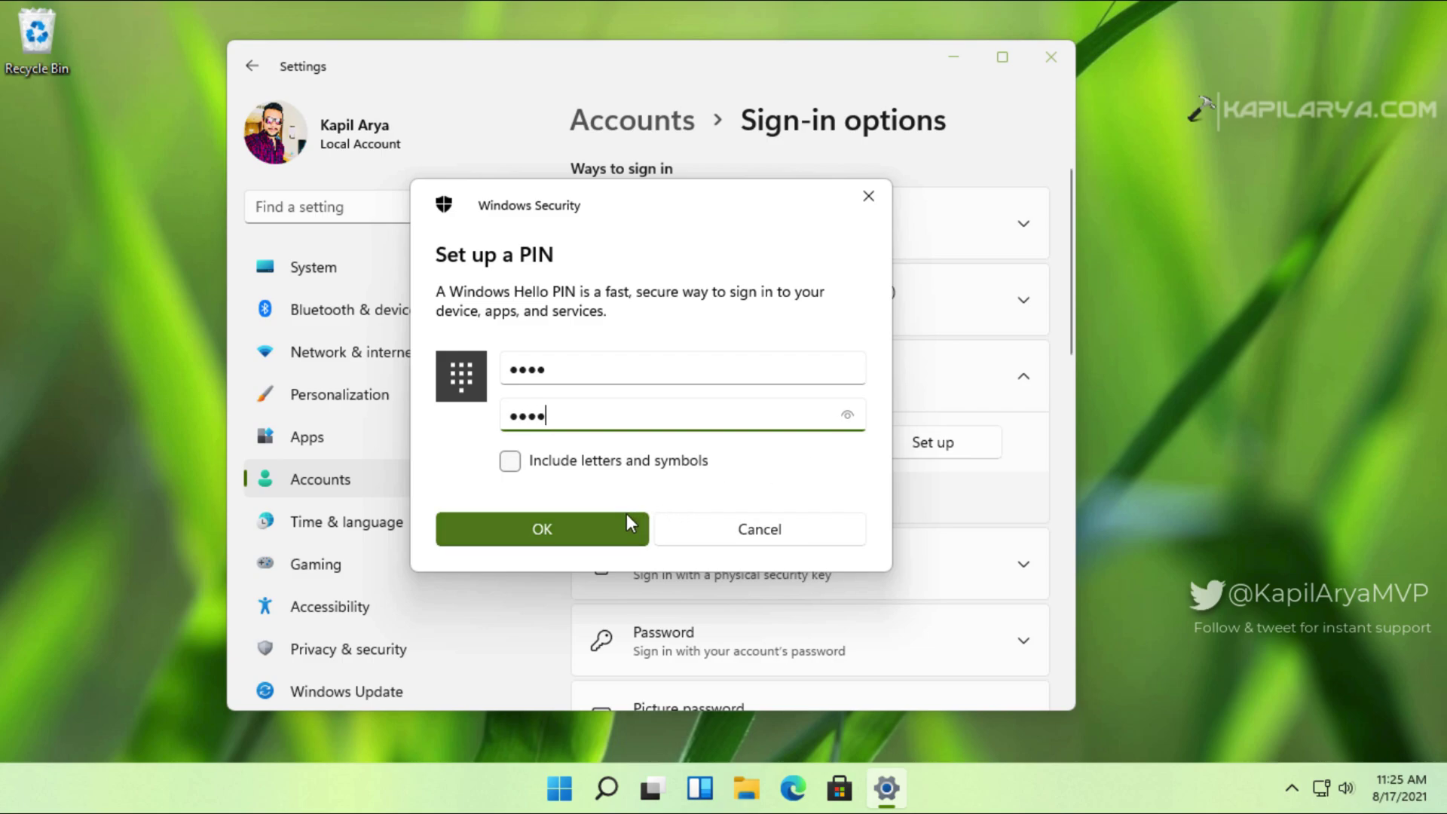
{"action": "left_click", "coordinate": [603, 523]}
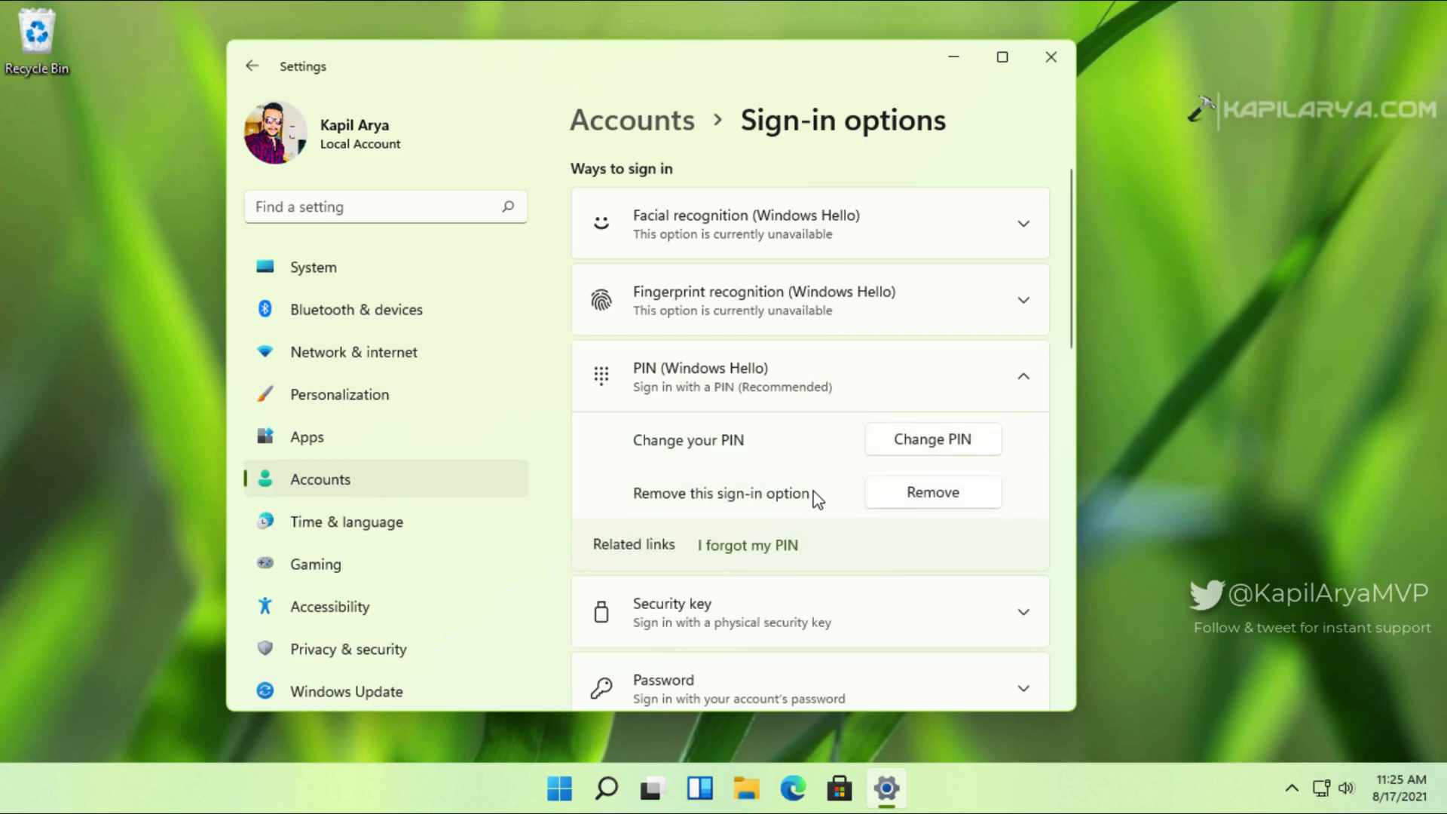
{"action": "scroll", "coordinate": [812, 490], "scroll_direction": "down", "scroll_amount": 5}
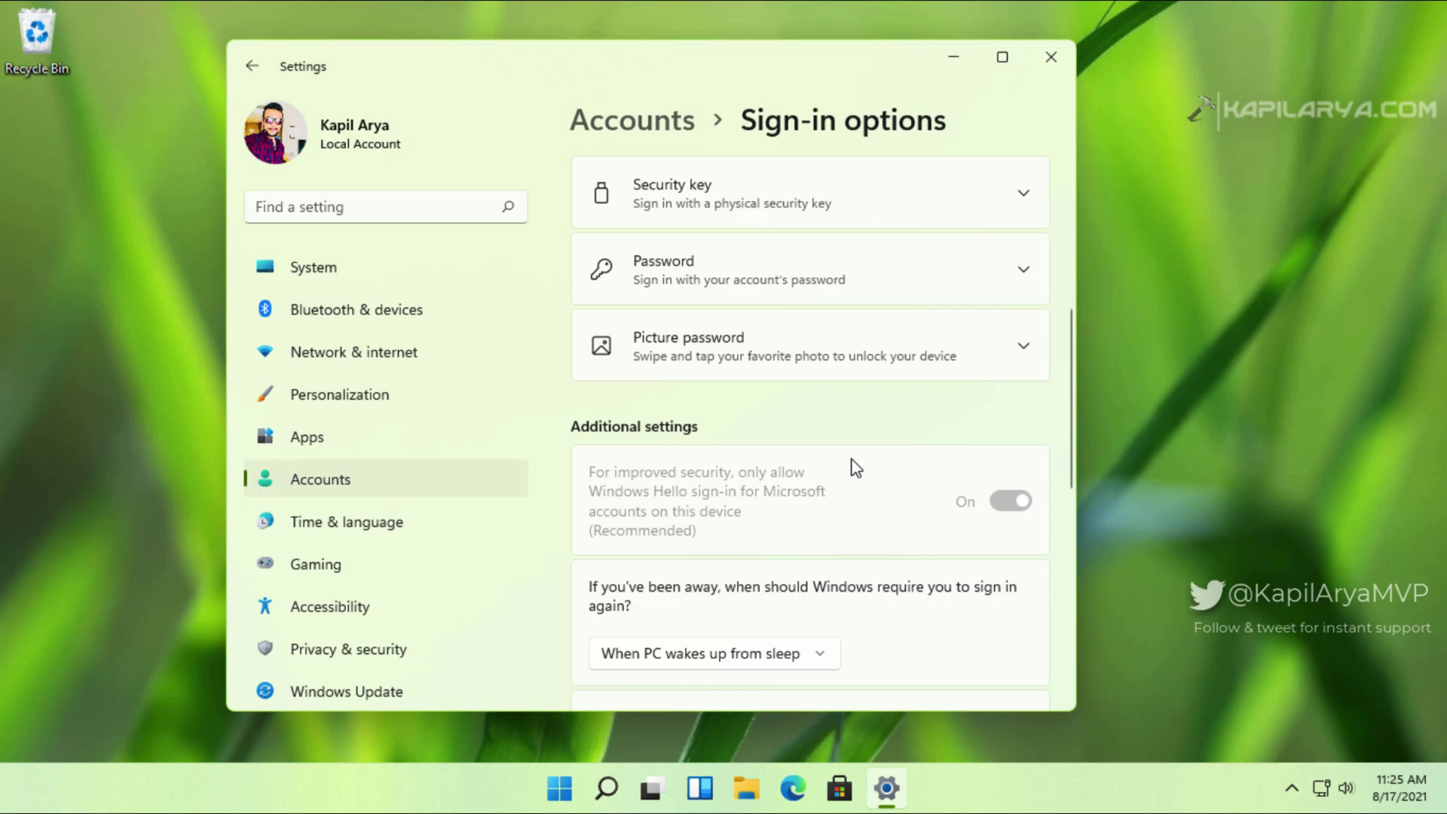
{"action": "left_click", "coordinate": [1049, 54]}
Step: Sign out from the Win+X menu, then sign back in with the new PIN
{"action": "right_click", "coordinate": [584, 792]}
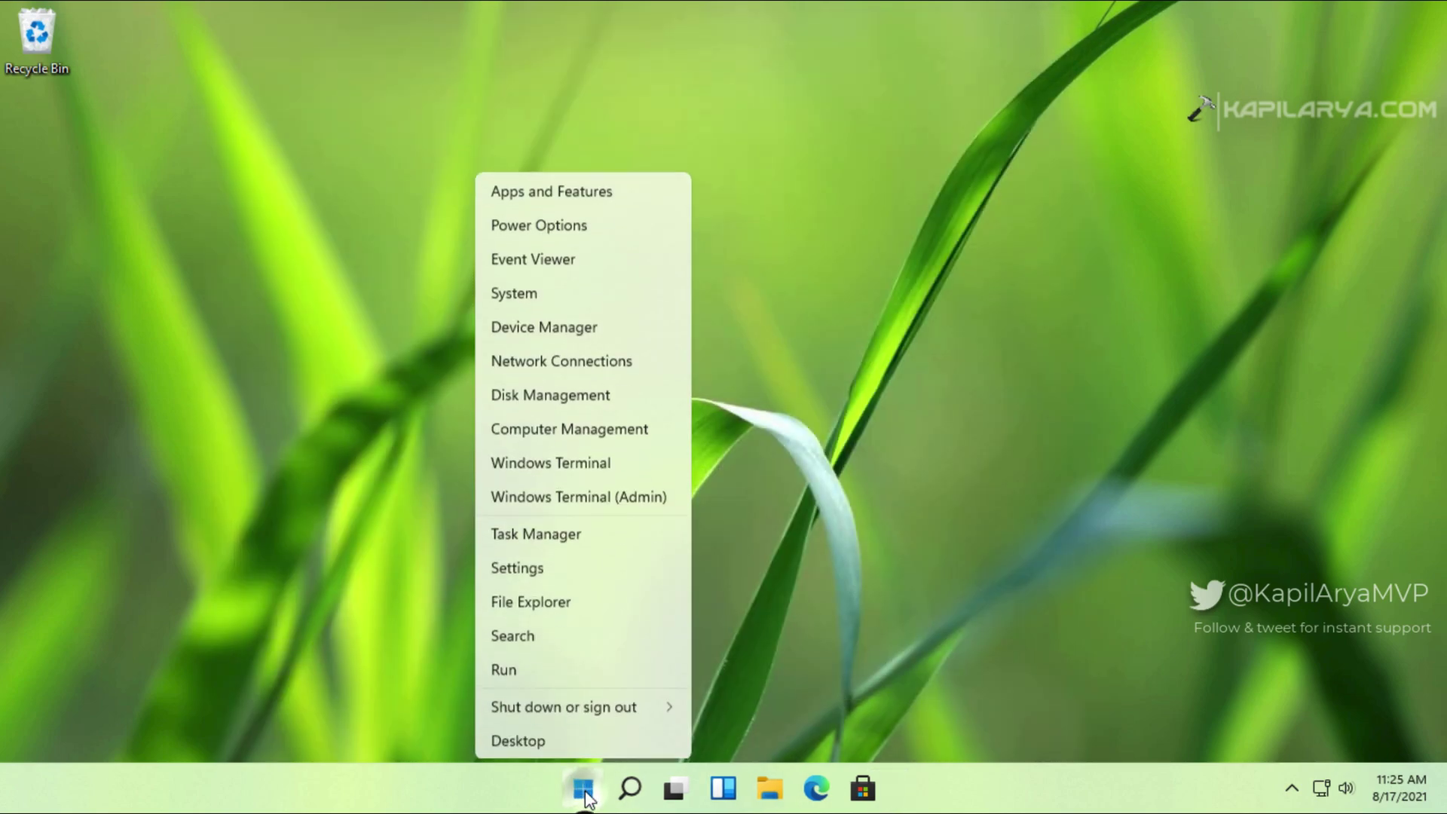
{"action": "mouse_move", "coordinate": [640, 707]}
{"action": "left_click", "coordinate": [705, 639]}
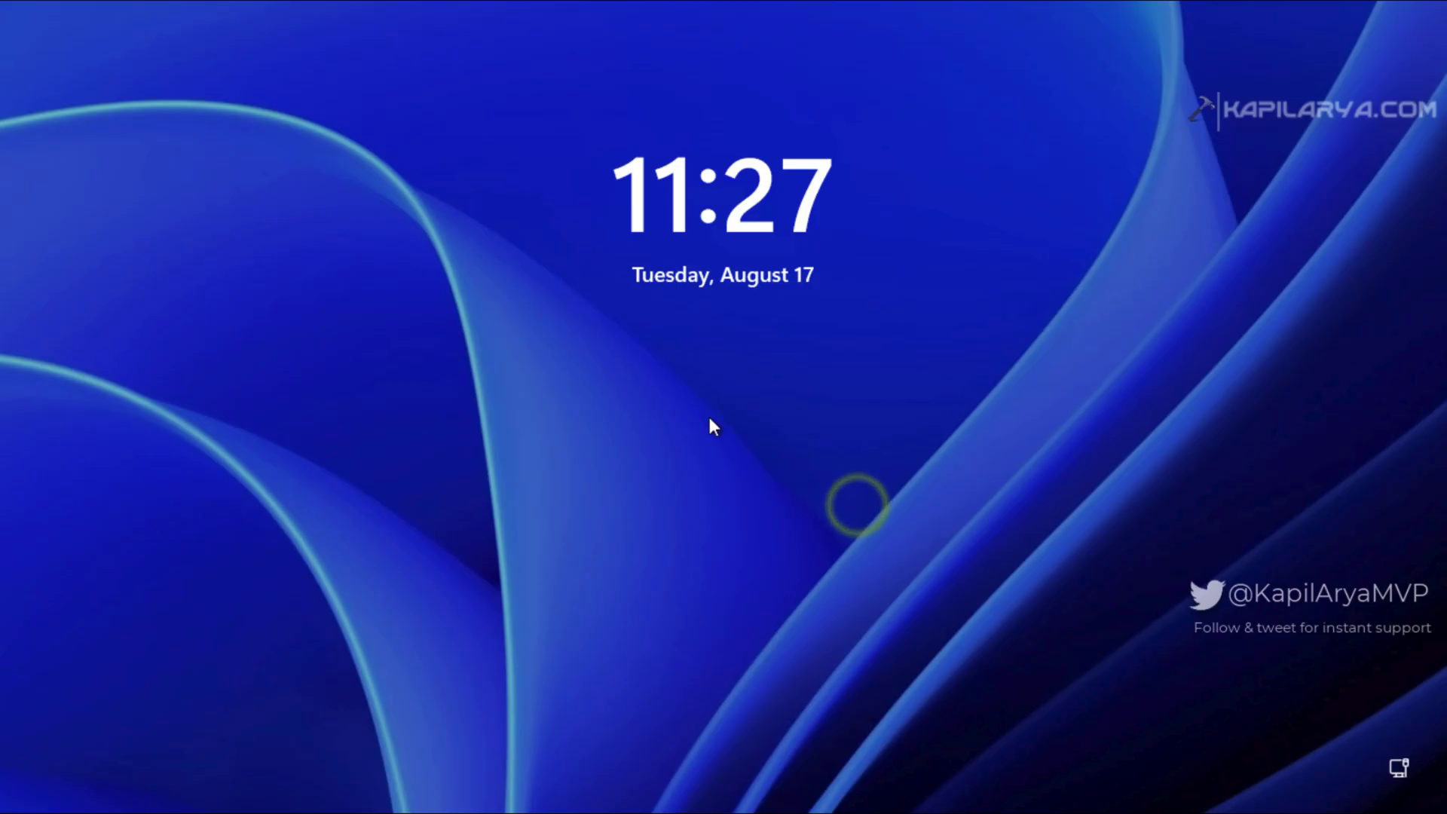
{"action": "left_click", "coordinate": [709, 418]}
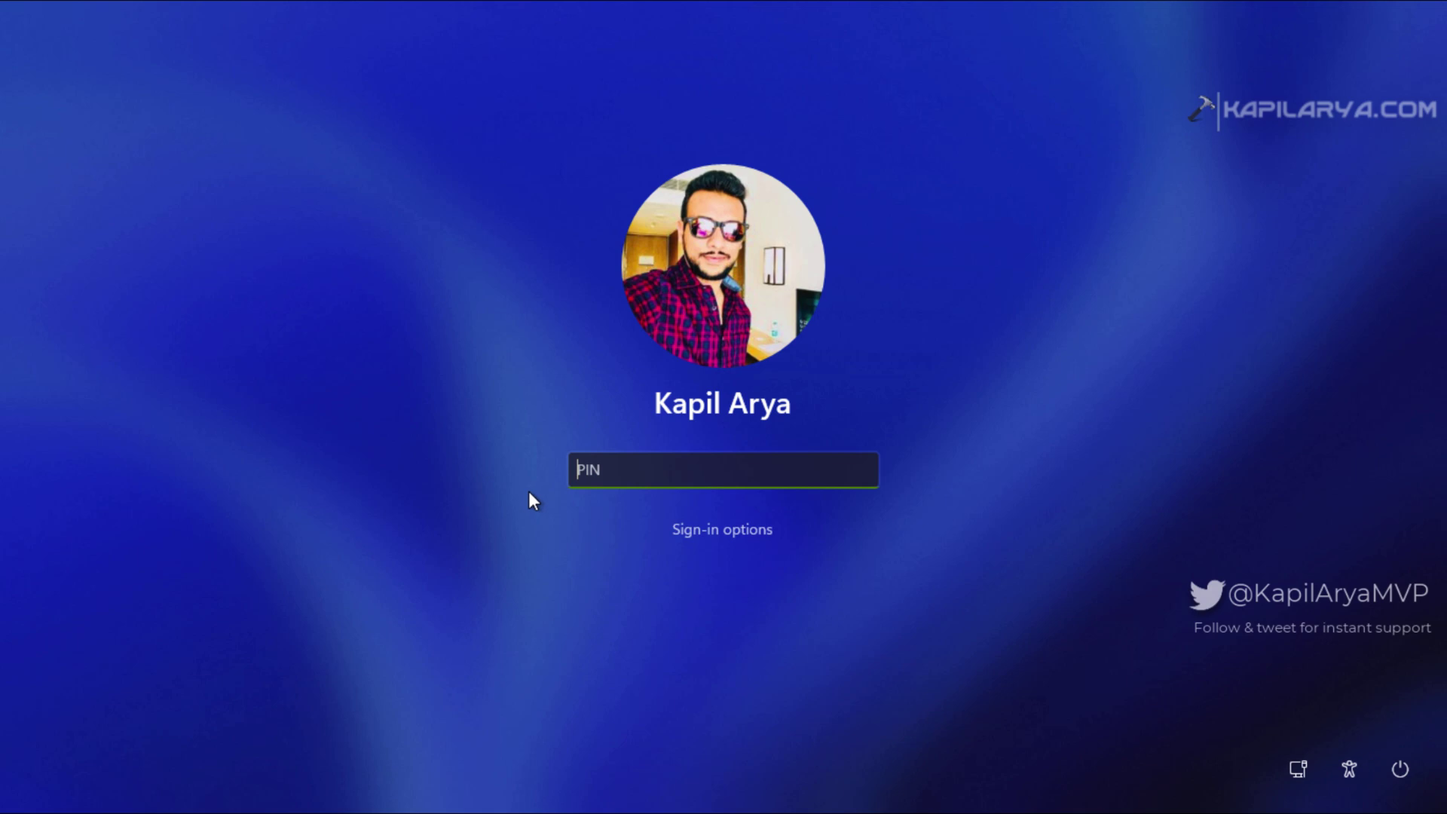
{"action": "type", "text": "1234"}
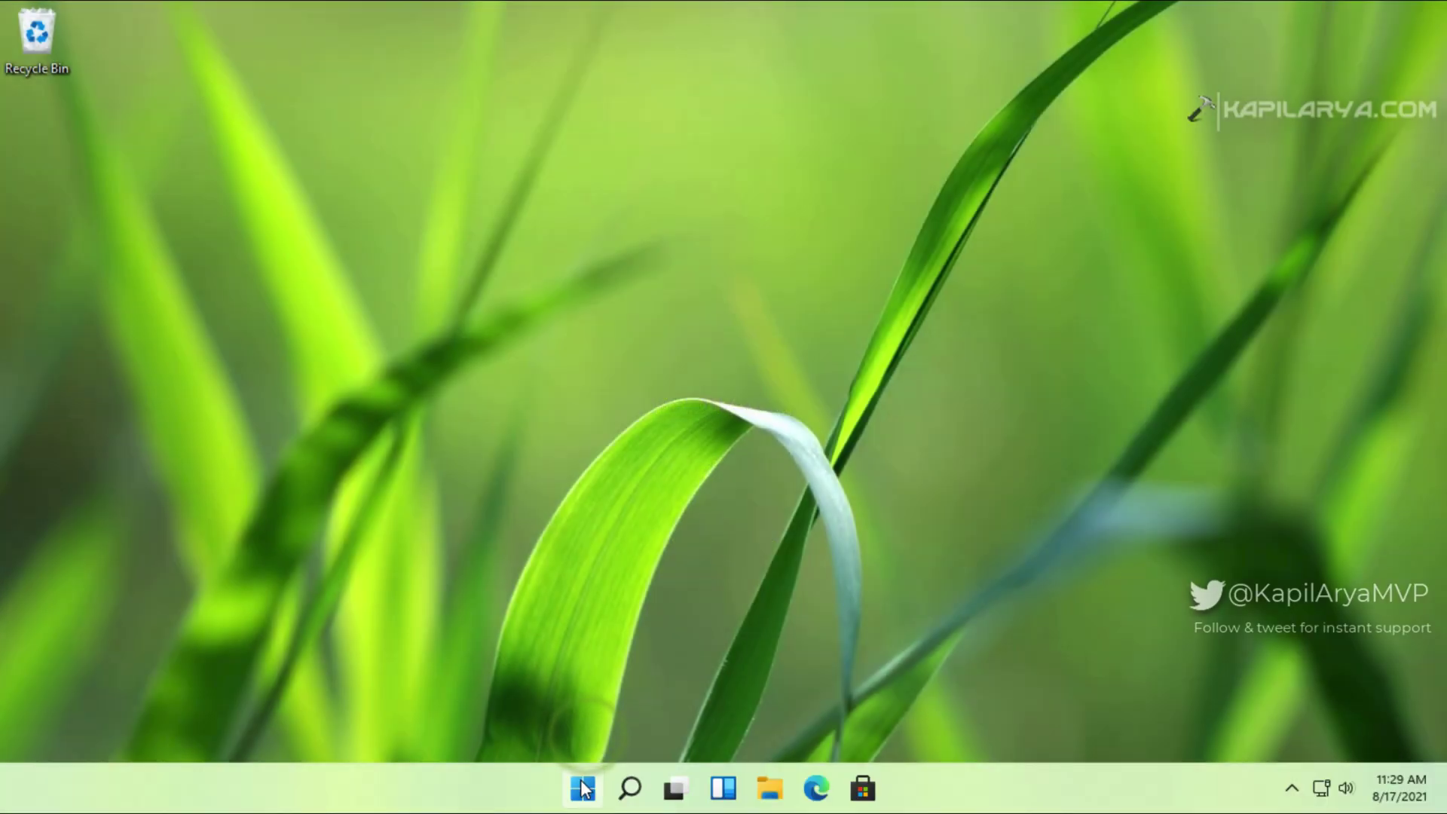
{"action": "key", "text": "super+x"}
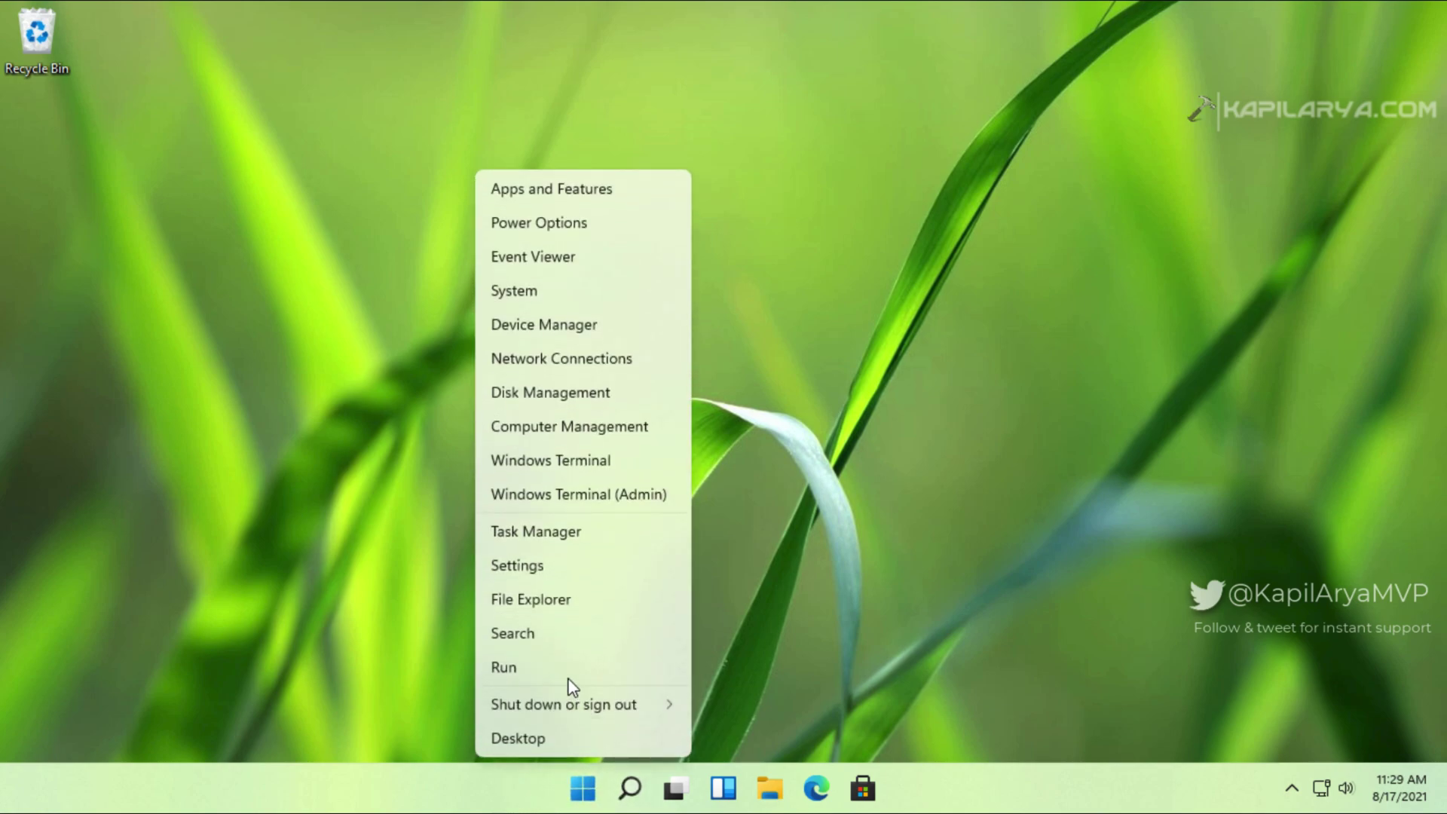
{"action": "left_click", "coordinate": [566, 667]}
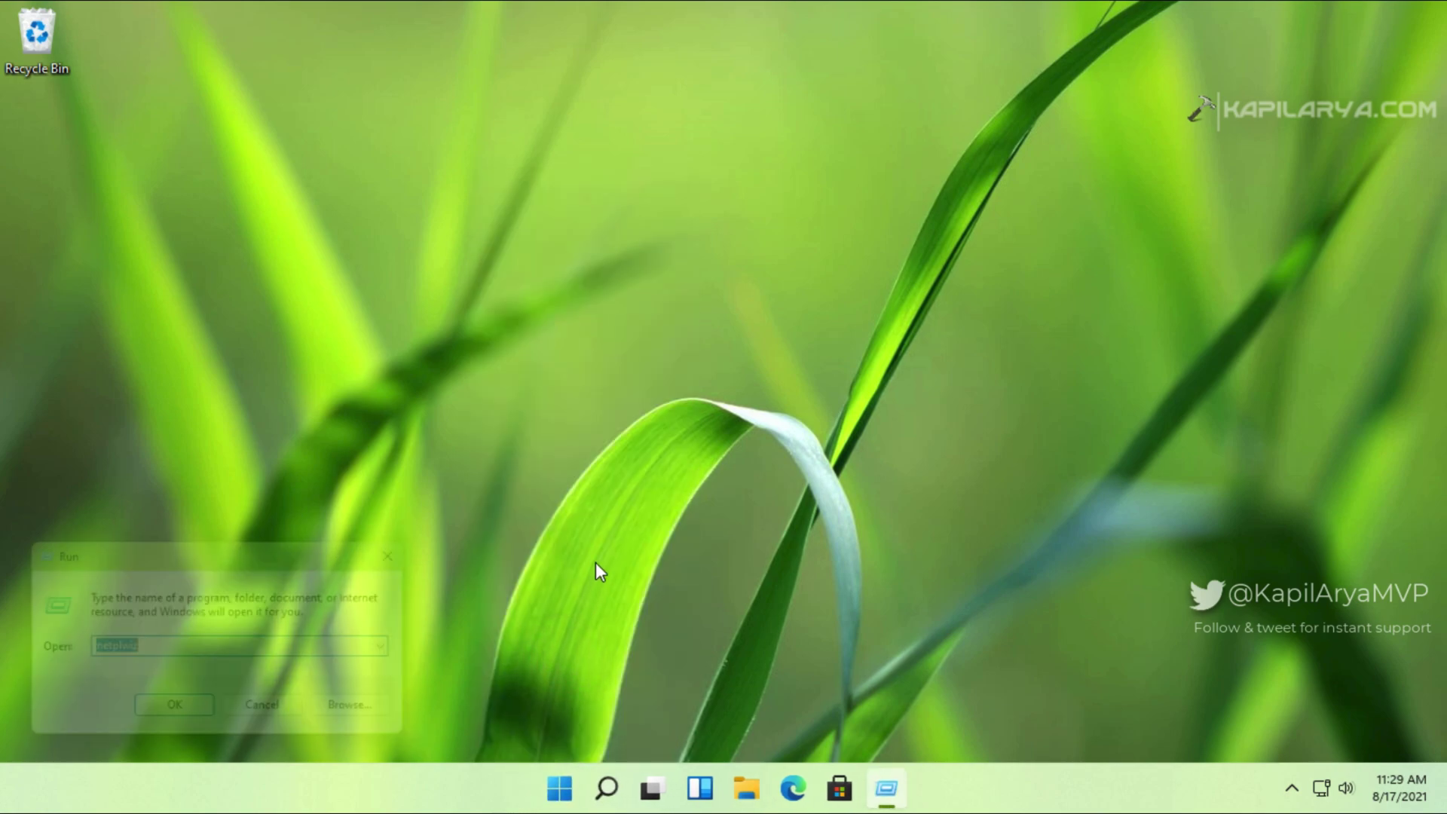
{"action": "key", "text": "Return"}
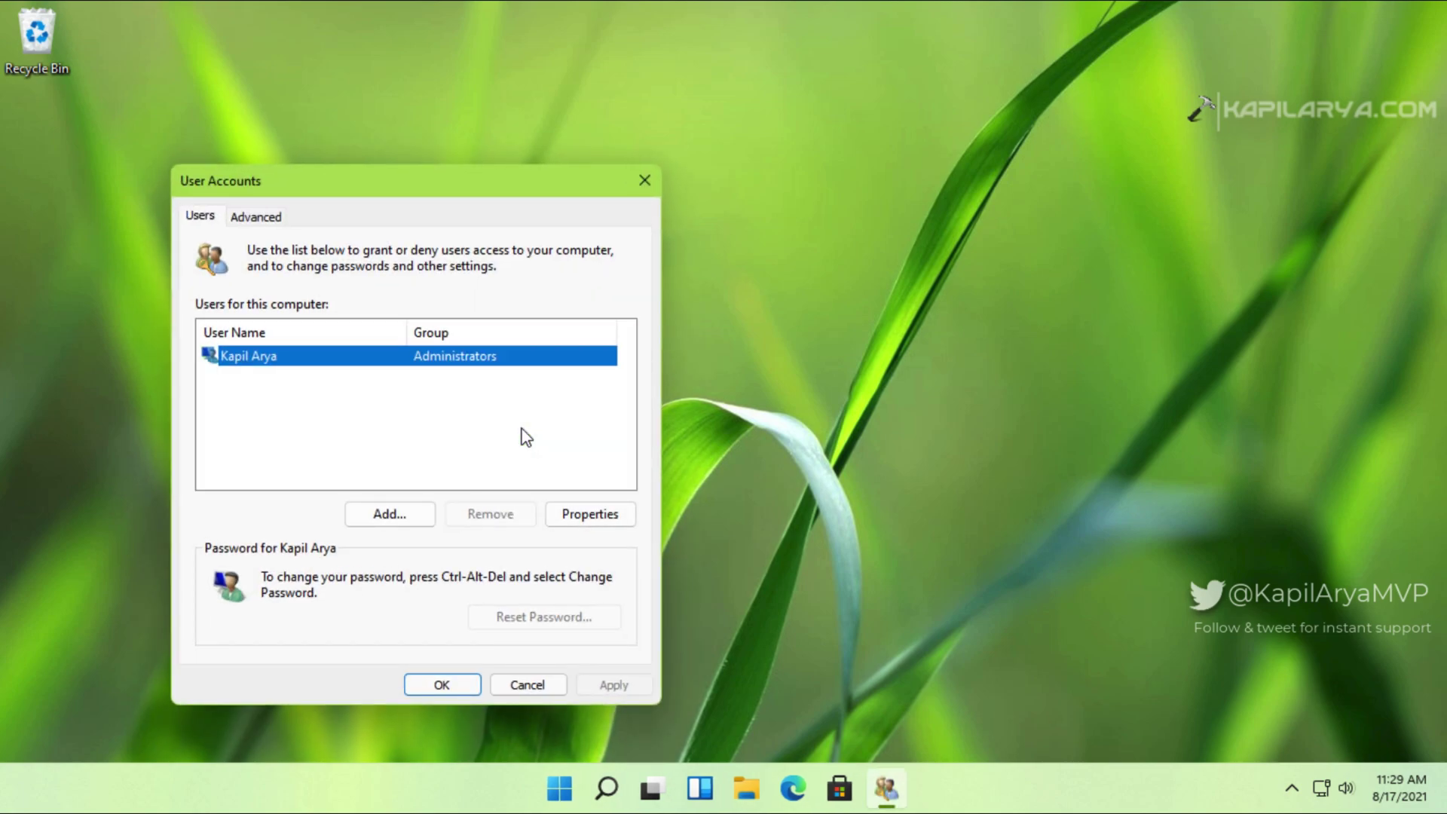
{"action": "left_click", "coordinate": [643, 182]}
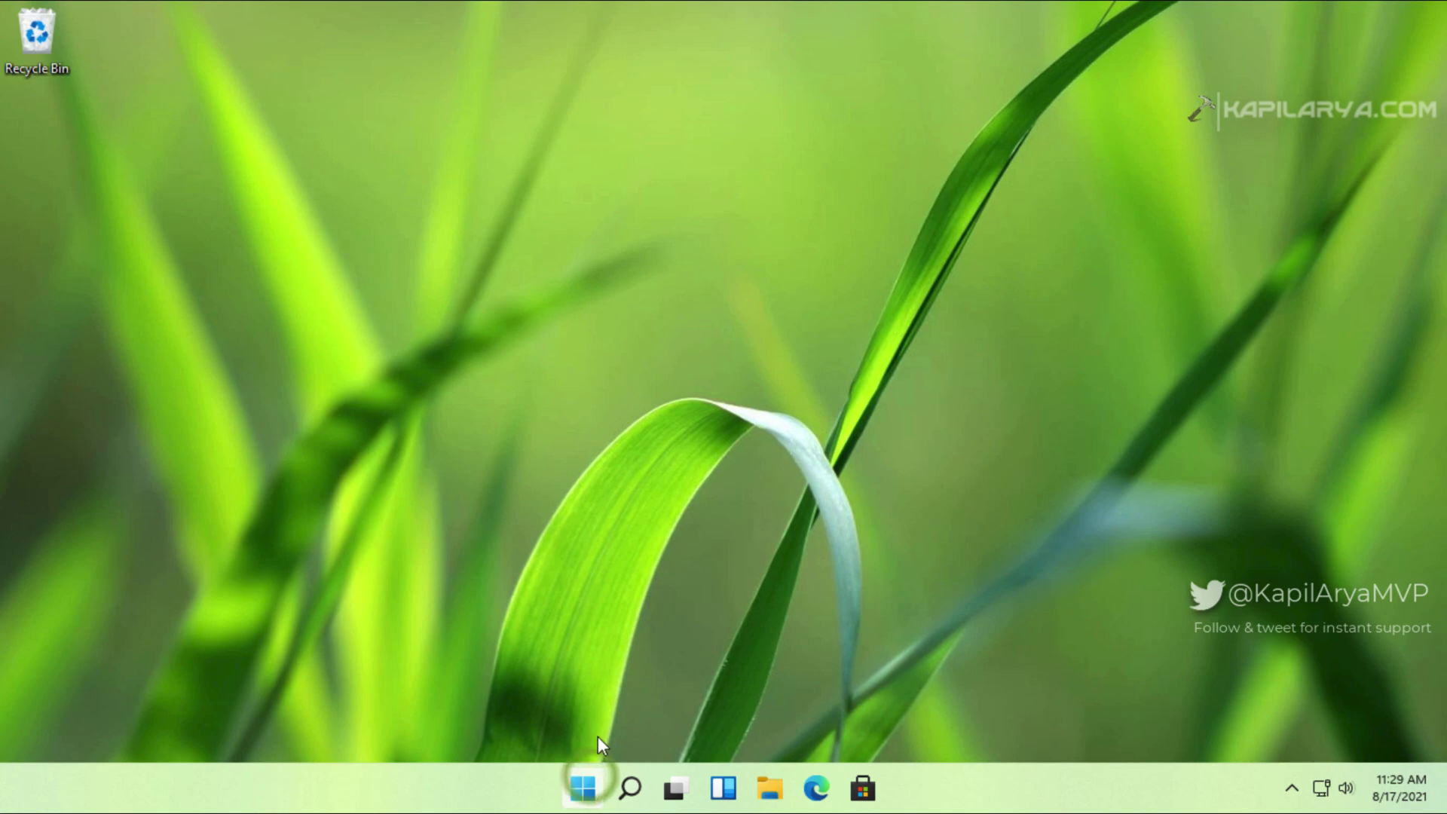
Step: Switch off Windows Hello-only sign-in for Microsoft accounts in Sign-in options, then close Settings
{"action": "left_click", "coordinate": [584, 788]}
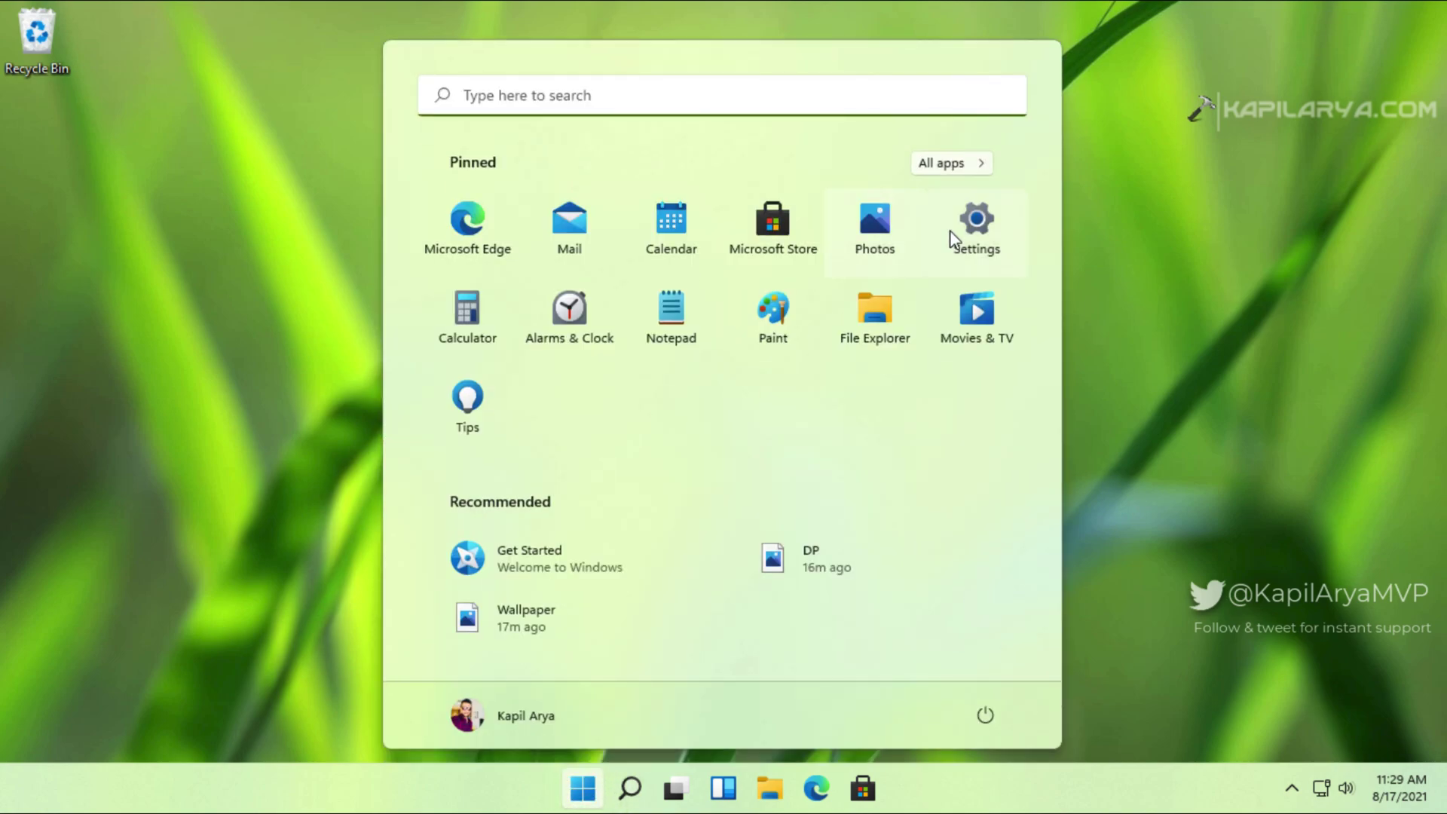
{"action": "left_click", "coordinate": [978, 230]}
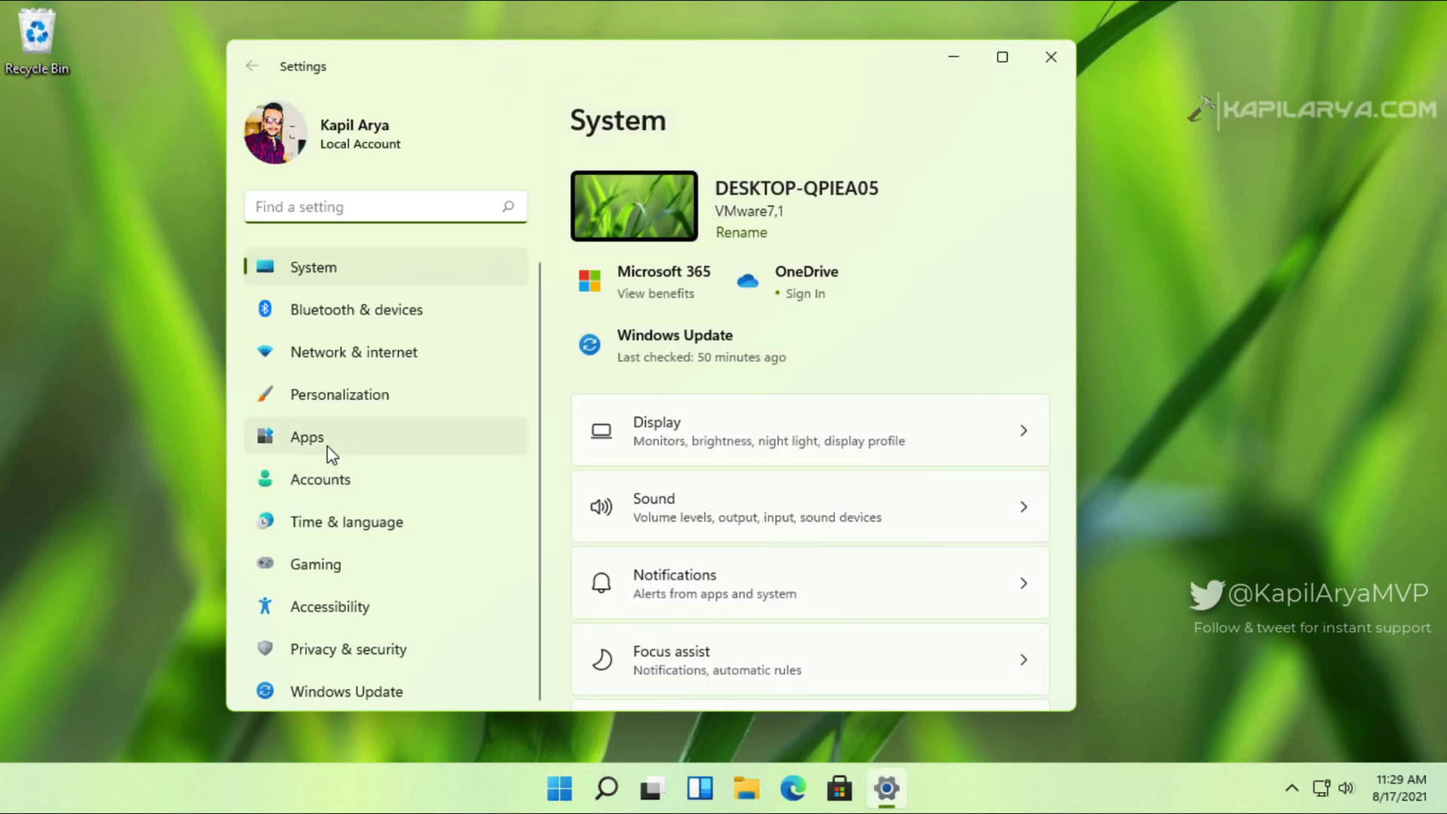
{"action": "left_click", "coordinate": [346, 486]}
{"action": "left_click", "coordinate": [746, 543]}
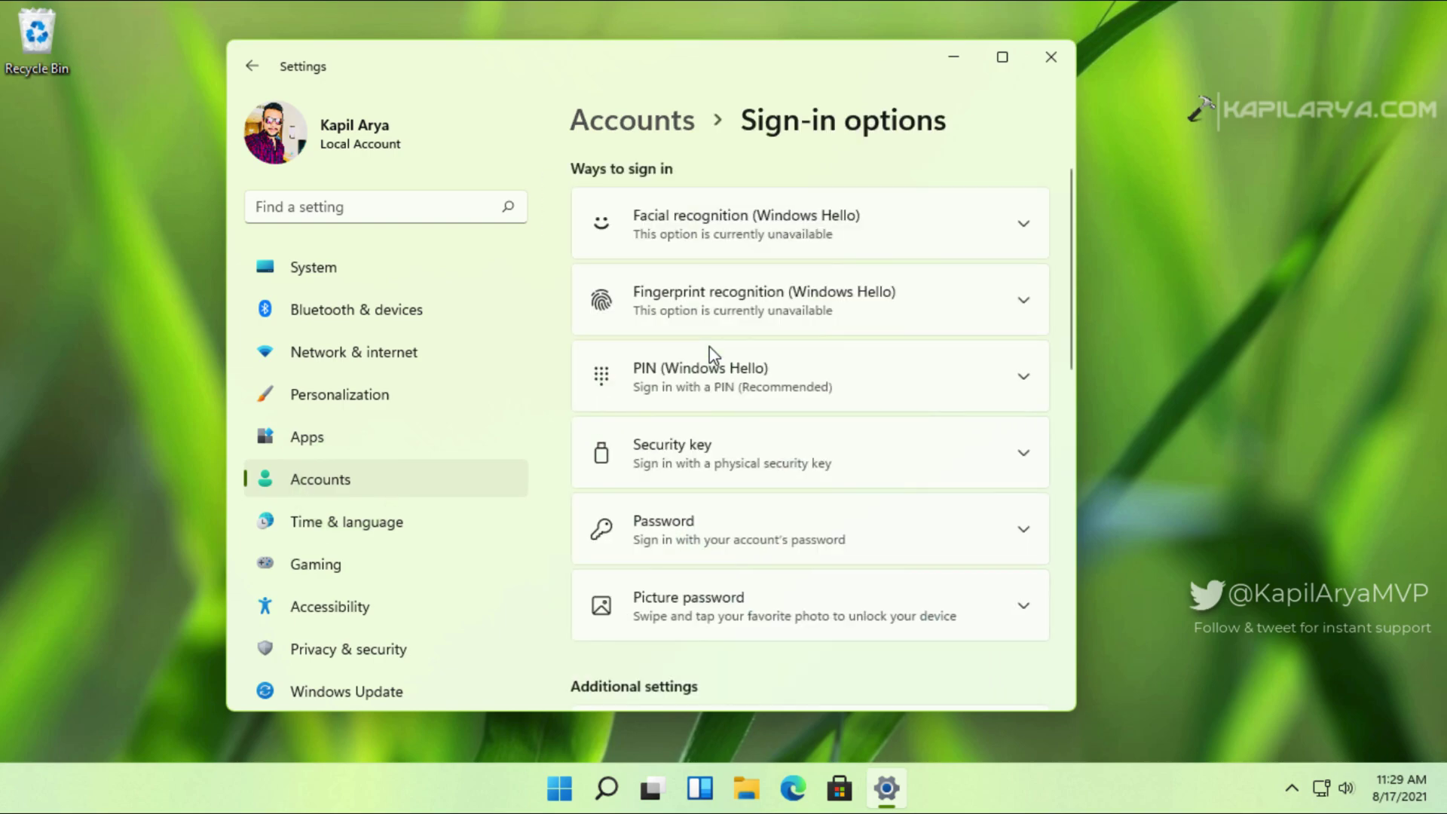
{"action": "scroll", "coordinate": [766, 495], "scroll_direction": "down", "scroll_amount": 3}
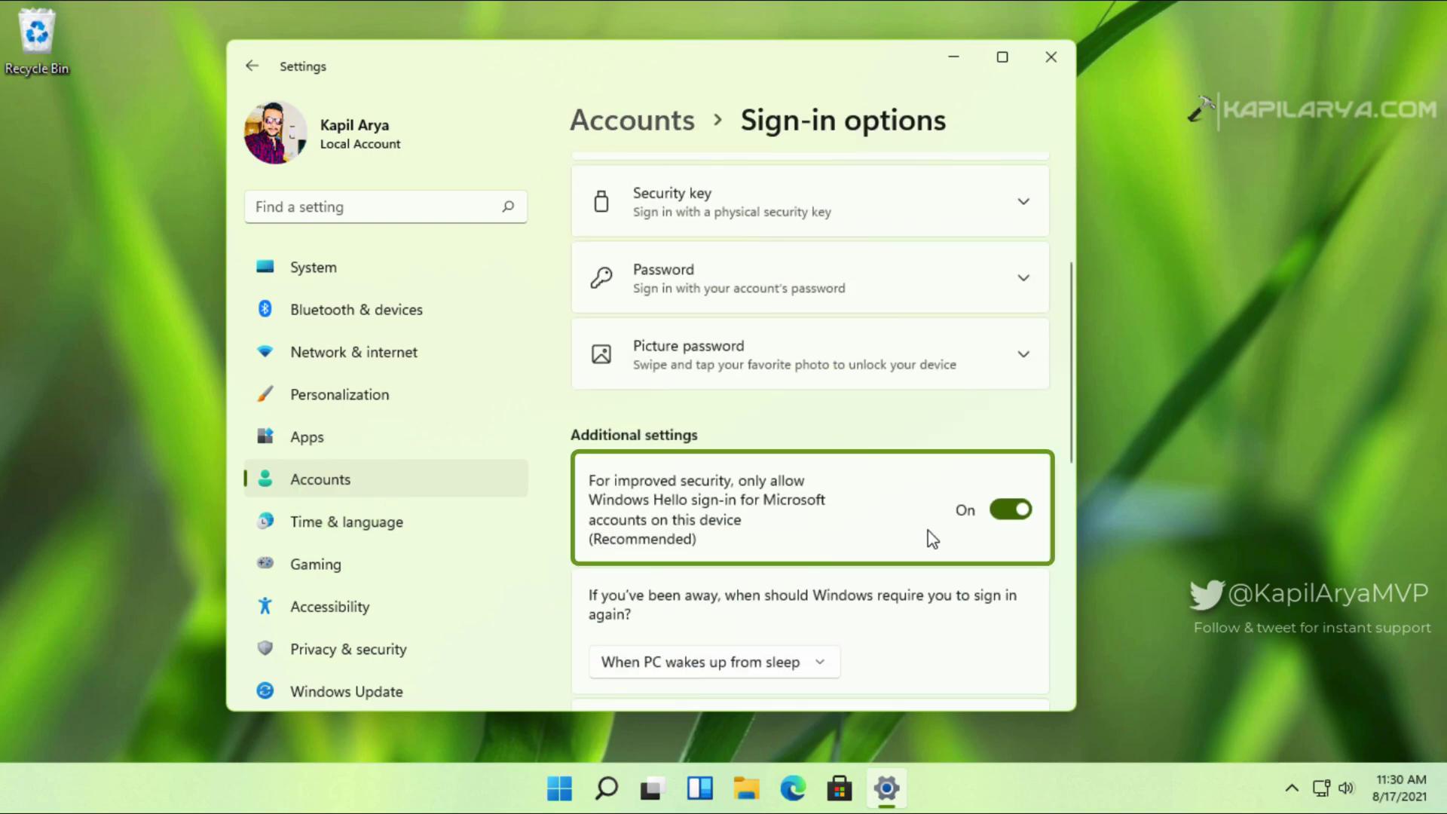
{"action": "left_click", "coordinate": [1000, 513]}
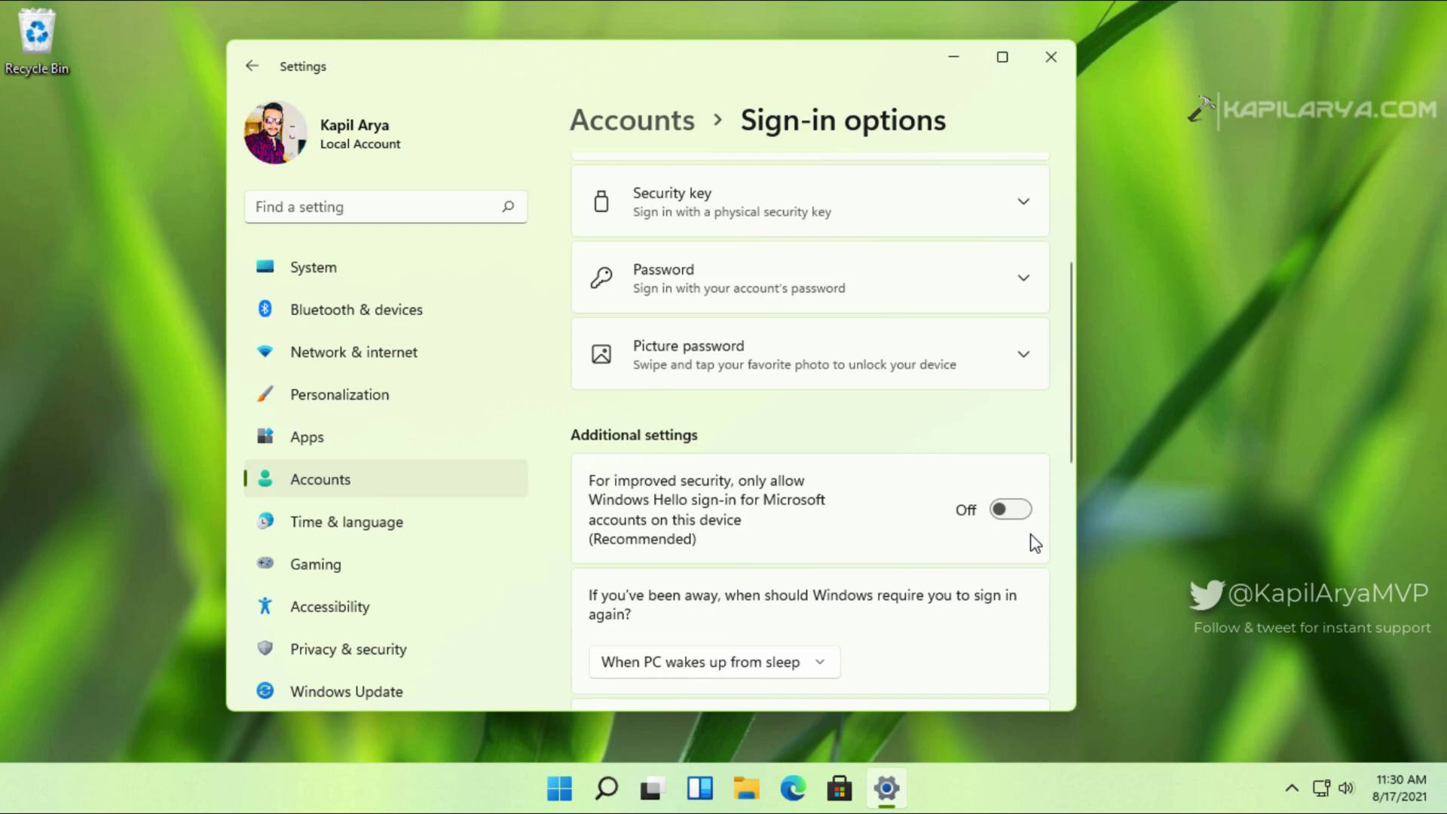
{"action": "left_click", "coordinate": [1052, 59]}
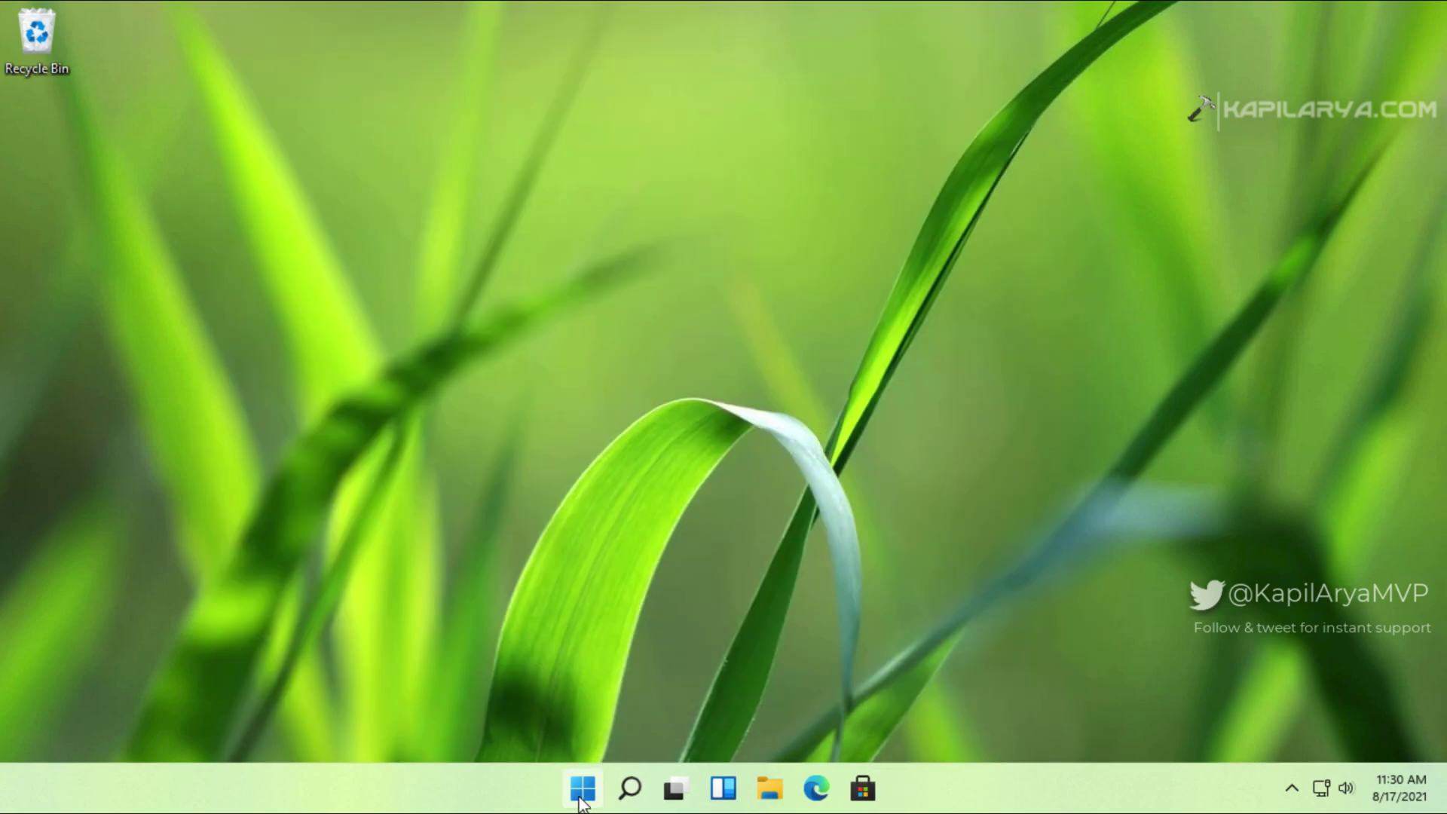
Step: Run netplwiz and uncheck 'Users must enter a user name and password to use this computer'
{"action": "right_click", "coordinate": [581, 791]}
{"action": "mouse_move", "coordinate": [584, 701]}
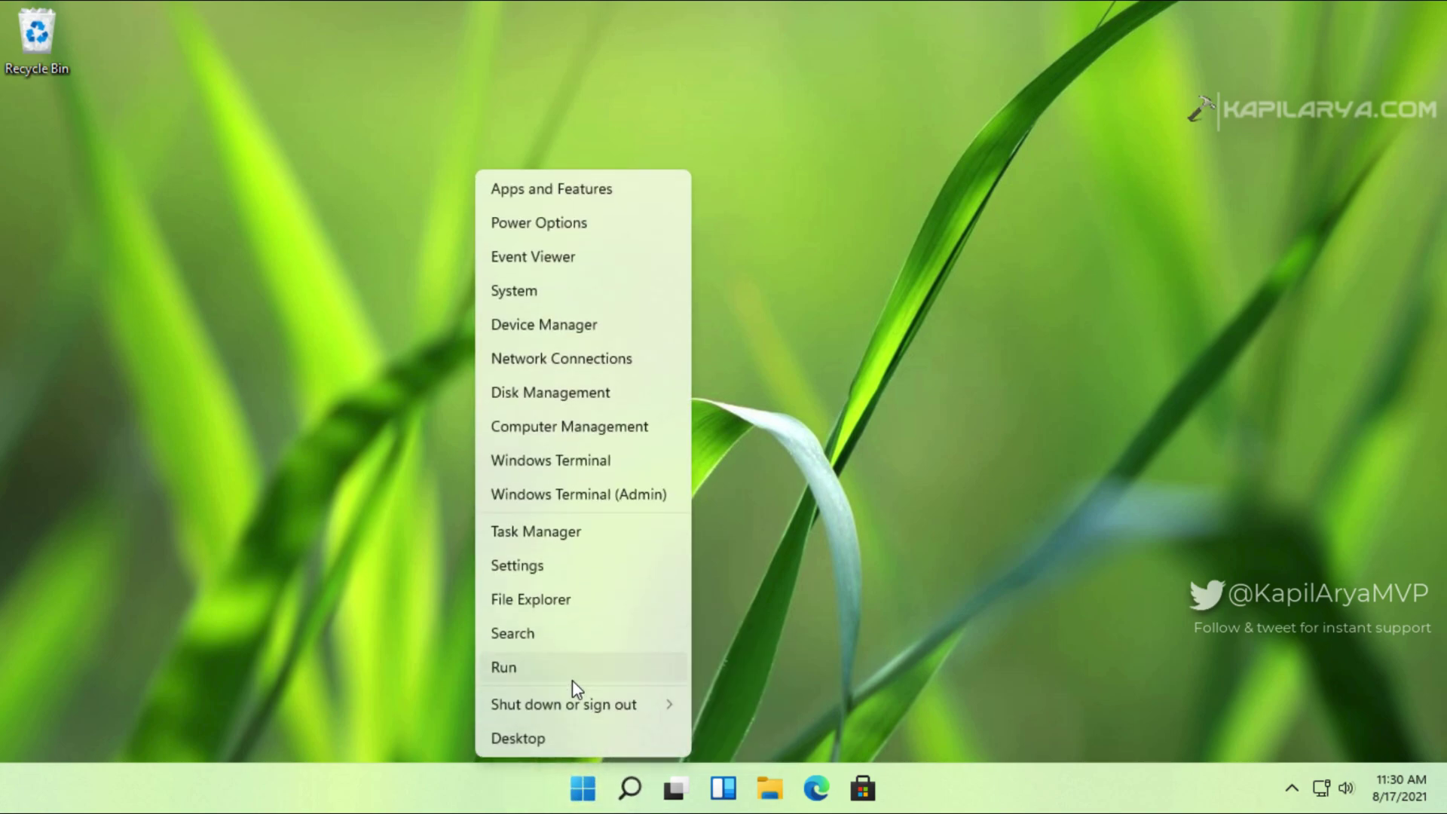
{"action": "left_click", "coordinate": [586, 675]}
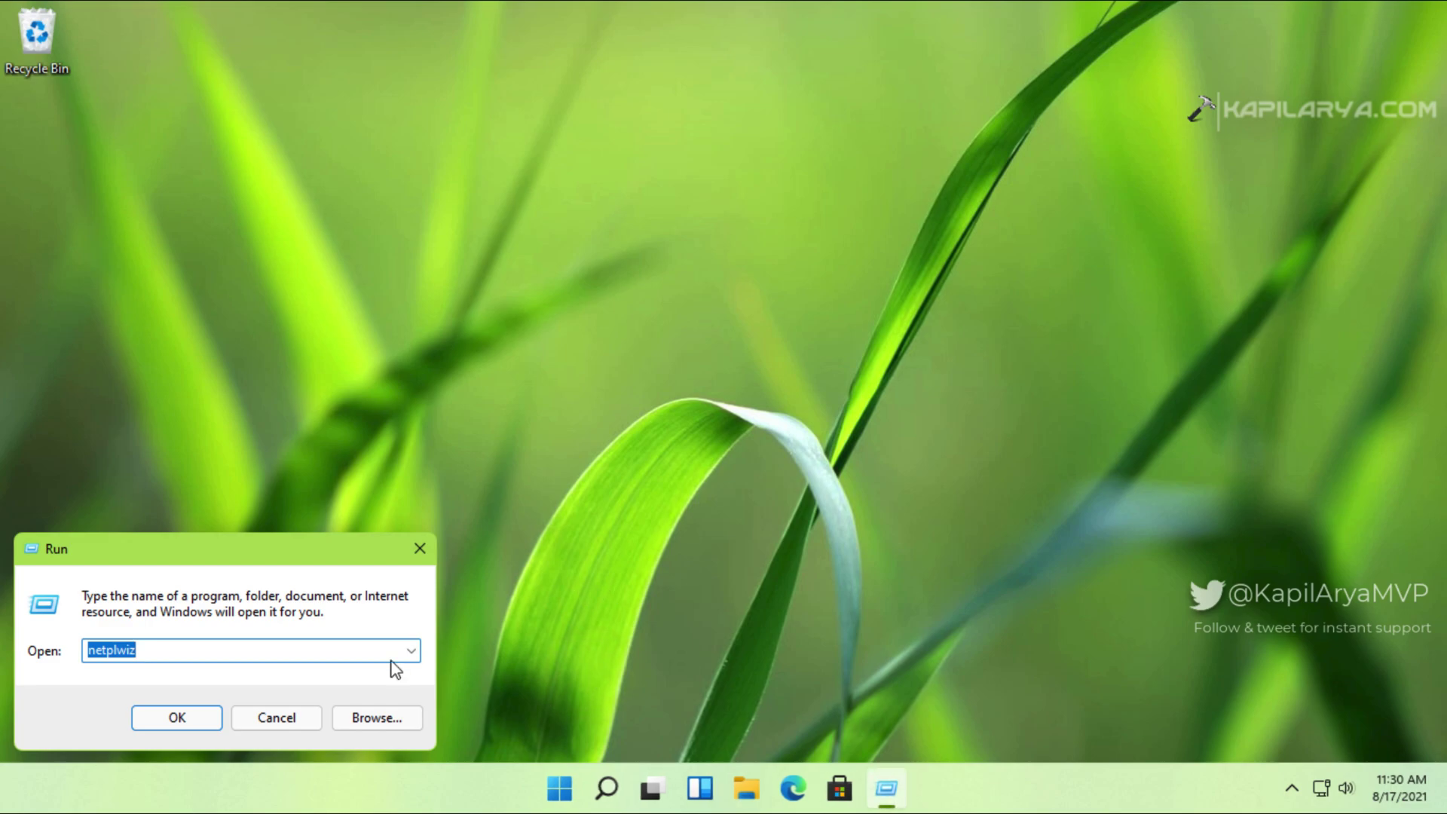
{"action": "left_click", "coordinate": [190, 716]}
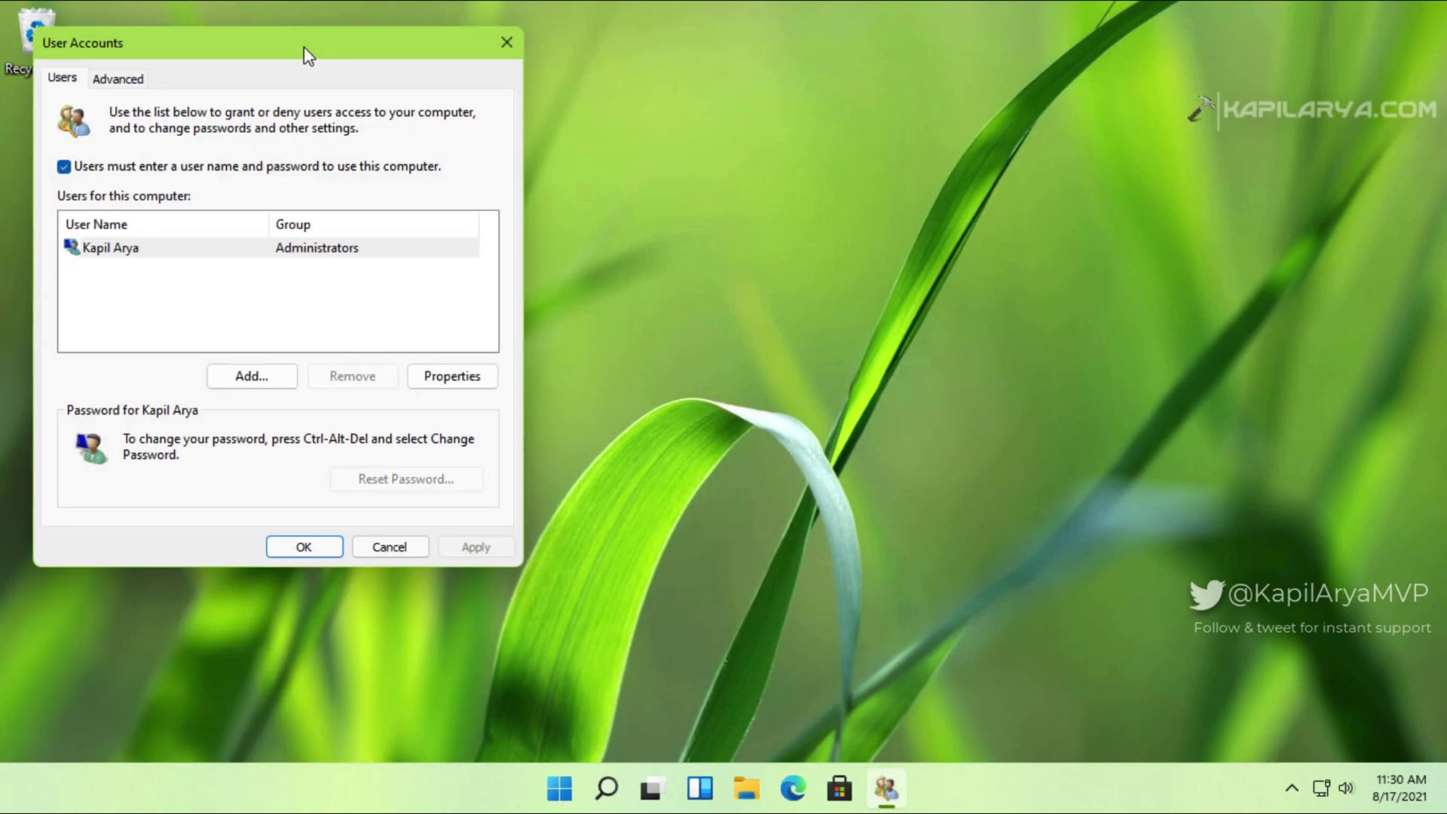
{"action": "mouse_move", "coordinate": [305, 54]}
{"action": "left_mouse_down"}
{"action": "mouse_move", "coordinate": [472, 71]}
{"action": "mouse_move", "coordinate": [610, 122]}
{"action": "left_mouse_up"}
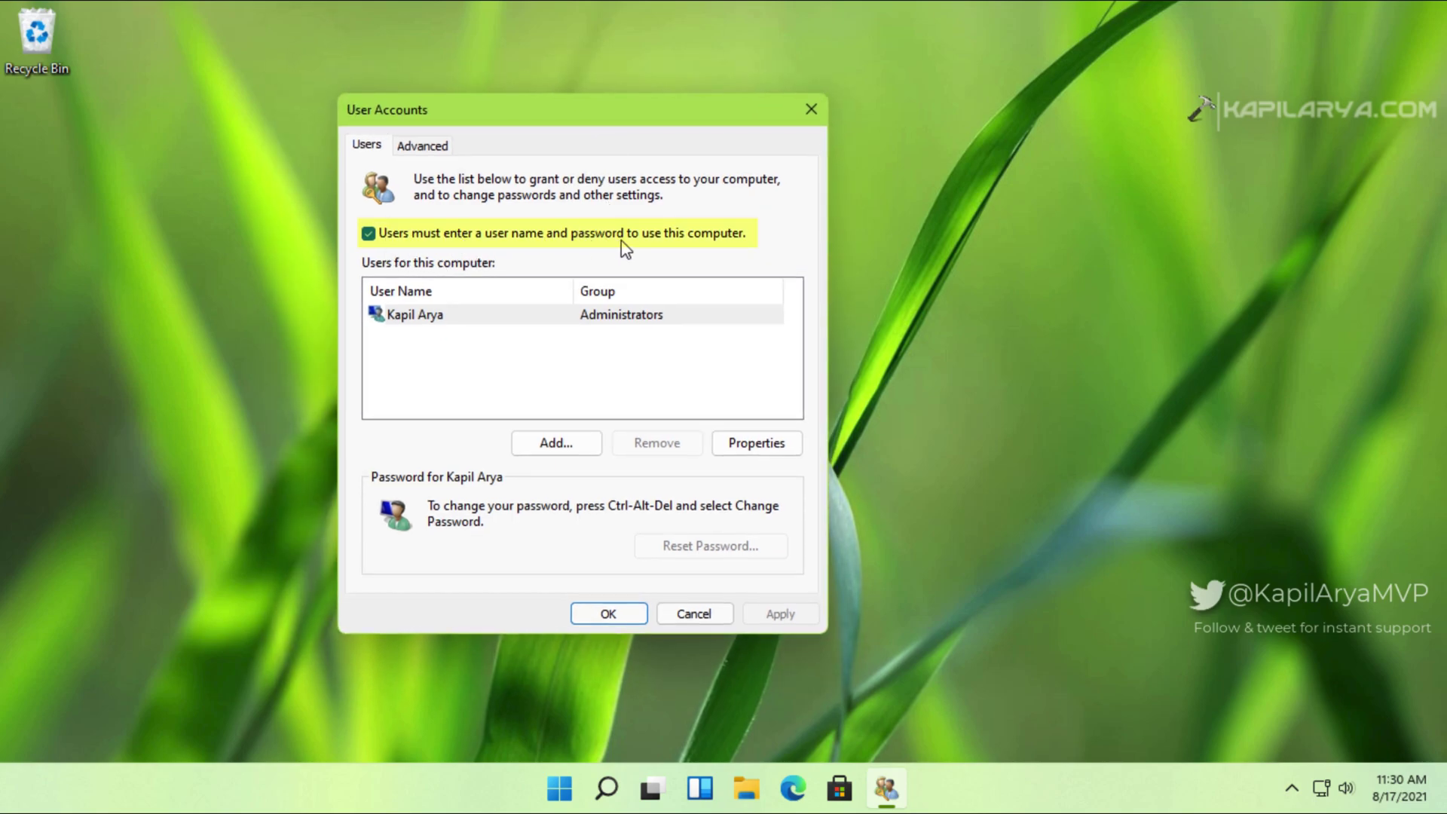
{"action": "left_click", "coordinate": [367, 235]}
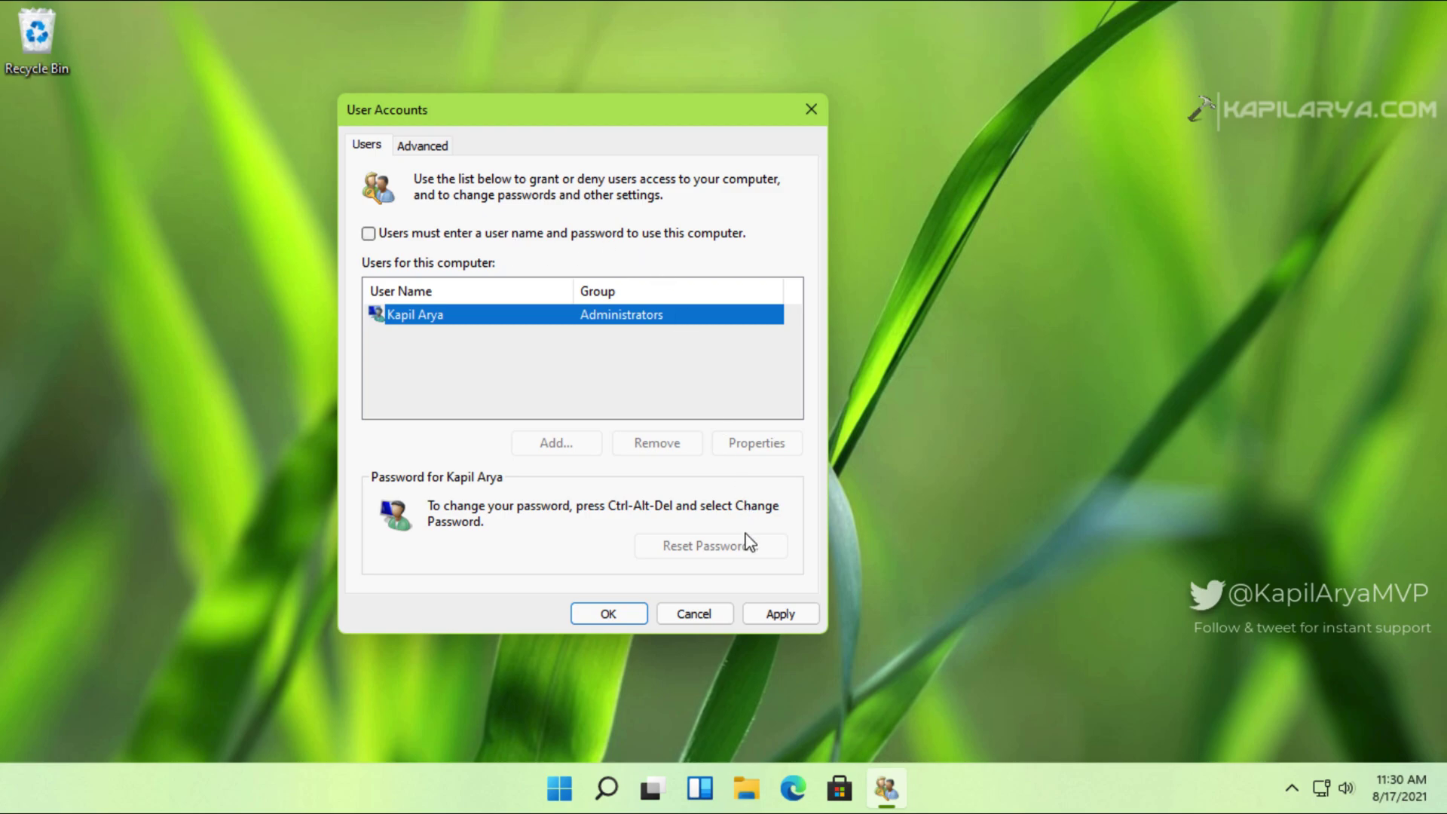
Step: Apply the change, enter and confirm the account password for automatic sign-in, and confirm with OK
{"action": "left_click", "coordinate": [767, 615]}
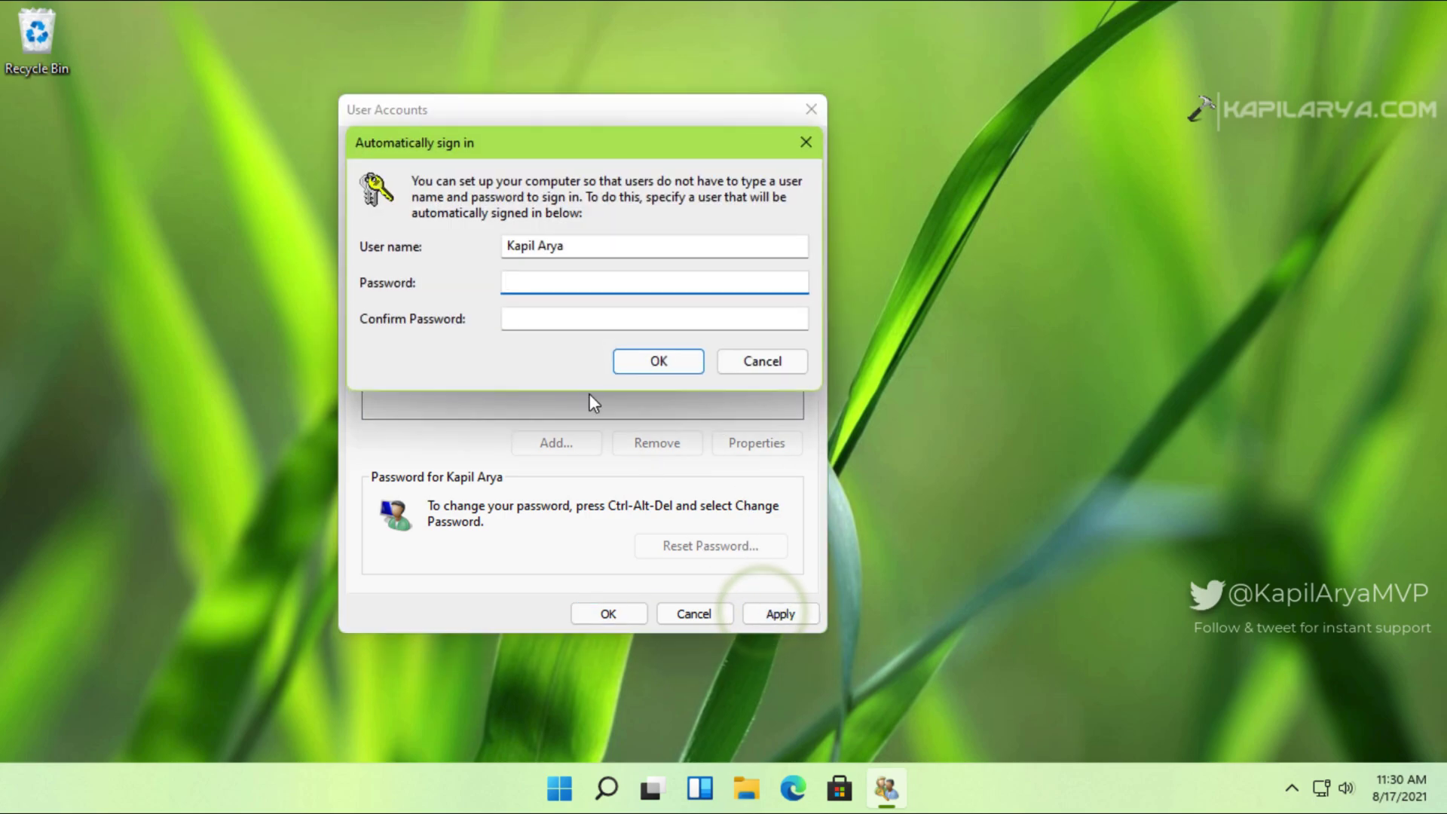
{"action": "left_click", "coordinate": [527, 278]}
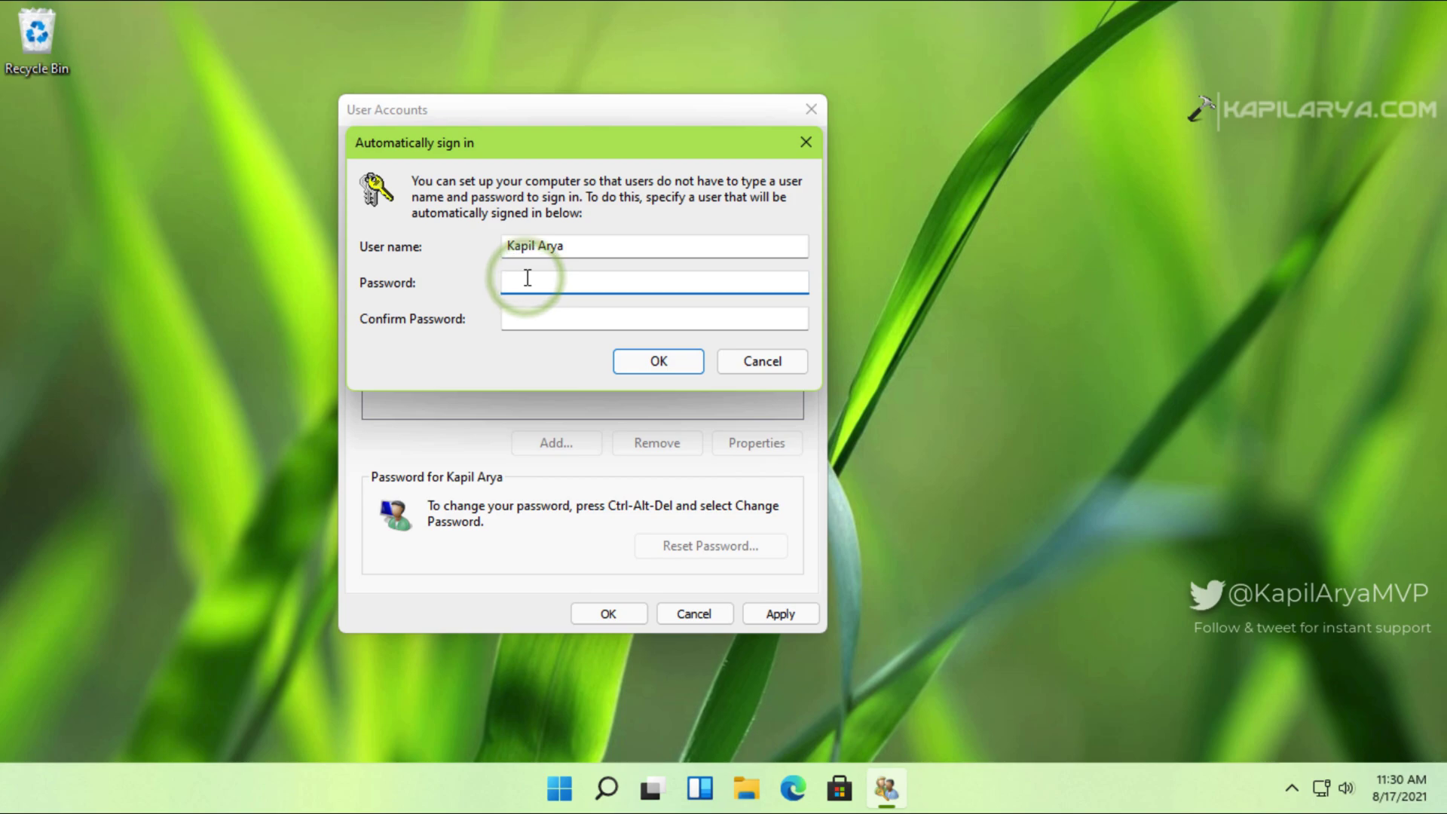
{"action": "type", "text": "••"}
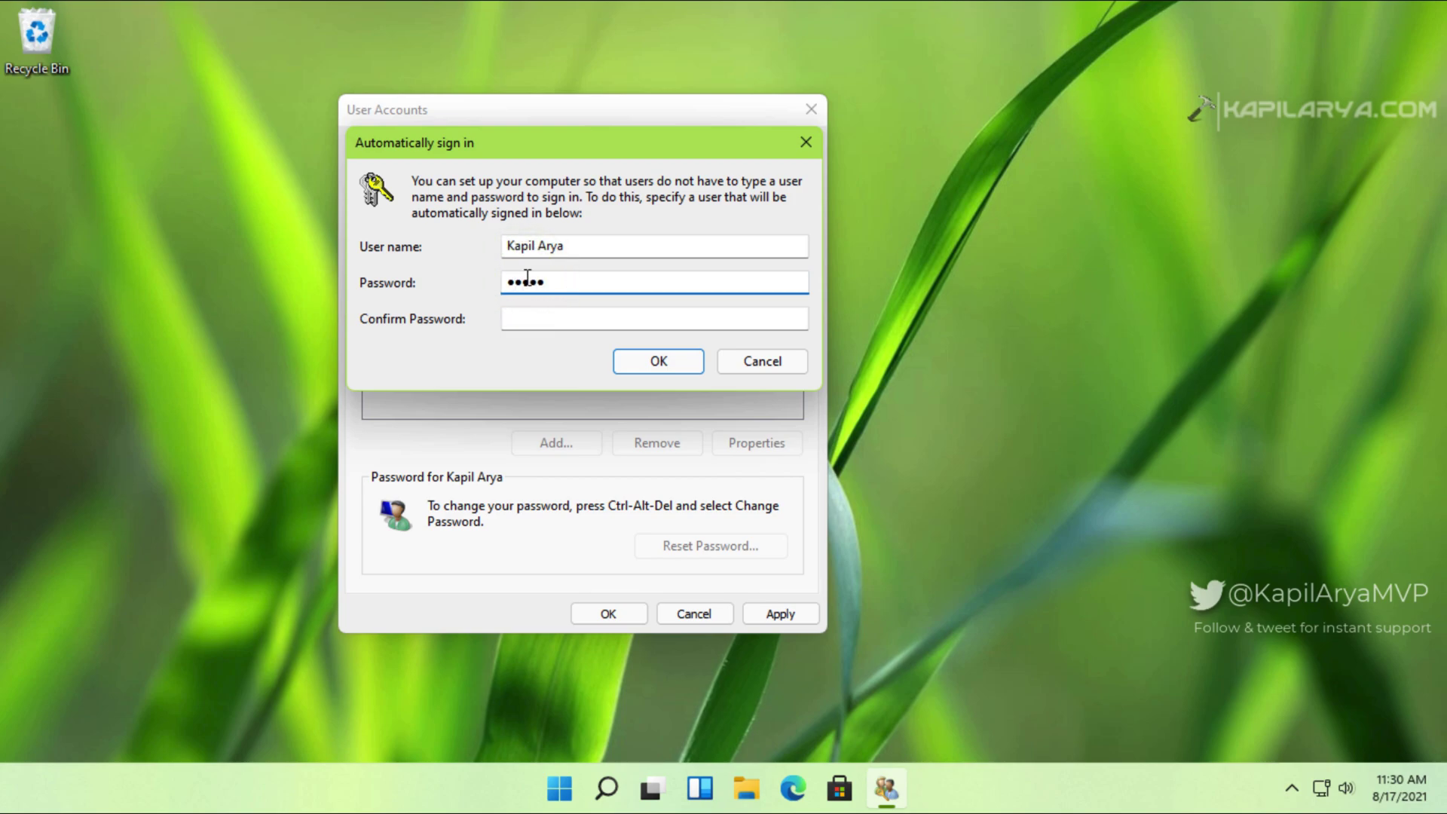
{"action": "left_click", "coordinate": [519, 323]}
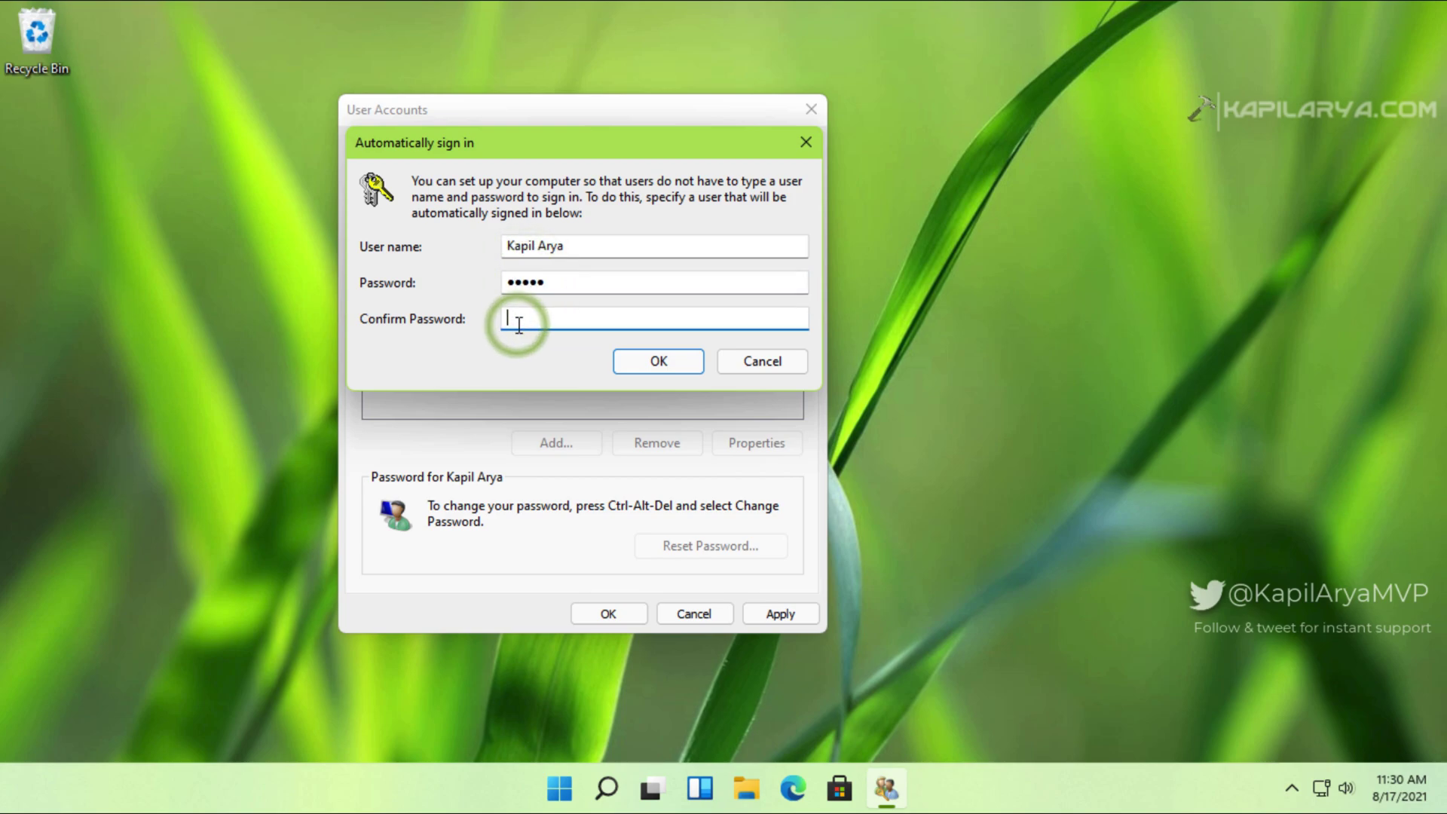
{"action": "type", "text": "•••••"}
{"action": "key", "text": "Return"}
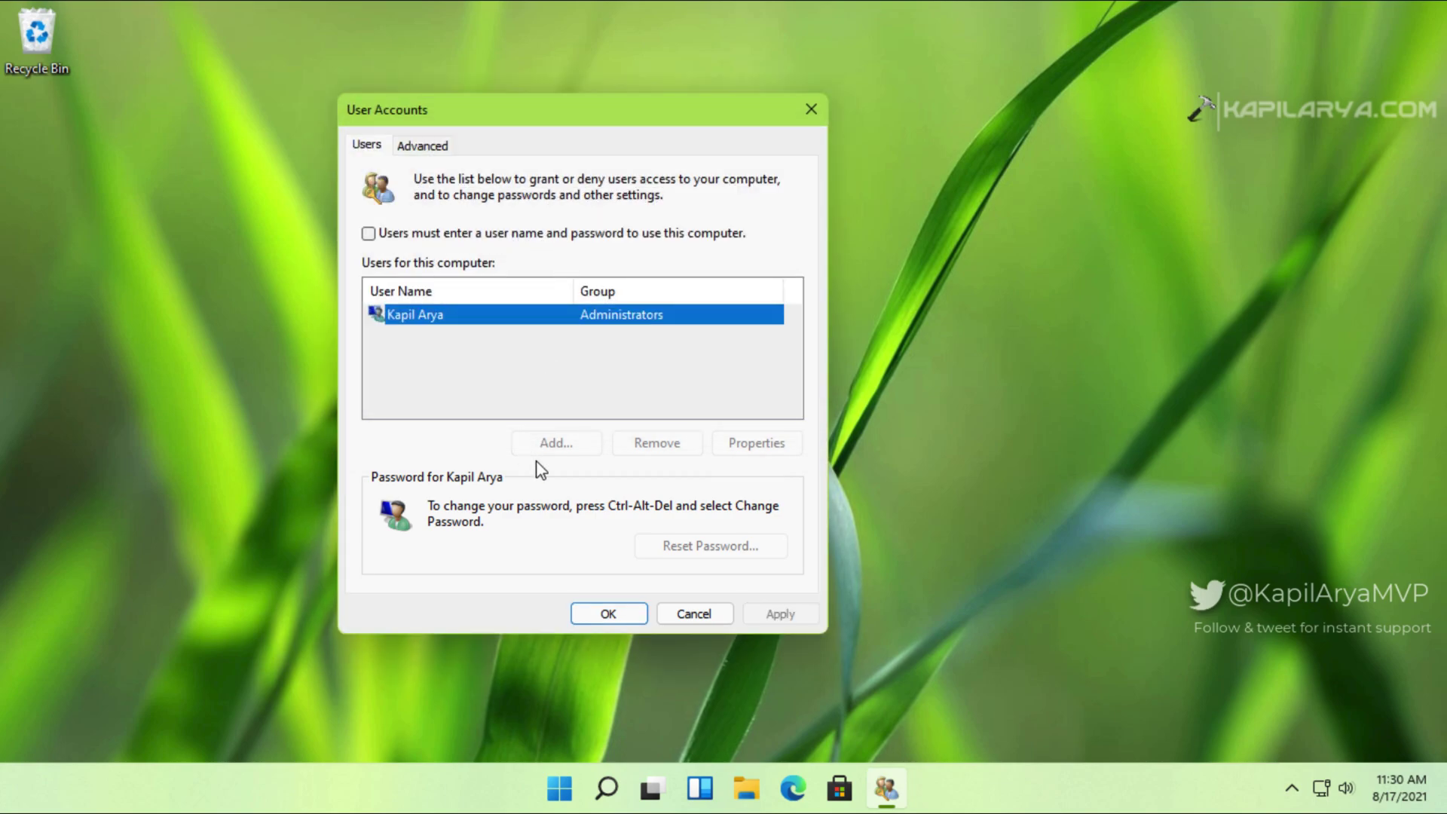
{"action": "left_click", "coordinate": [586, 614]}
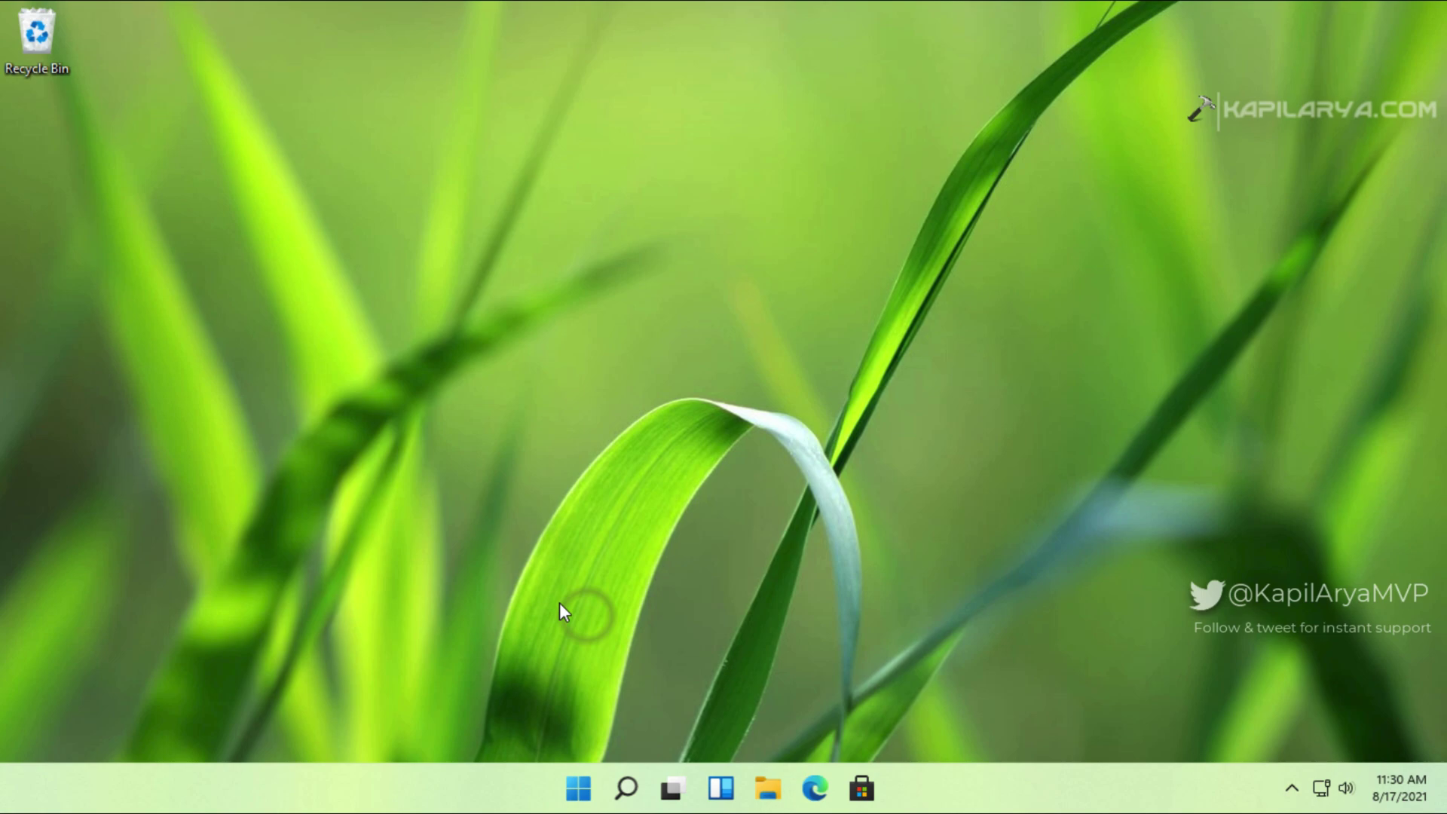
Step: Restart the PC from the Win+X Shut down or sign out menu
{"action": "right_click", "coordinate": [580, 792]}
{"action": "mouse_move", "coordinate": [623, 704]}
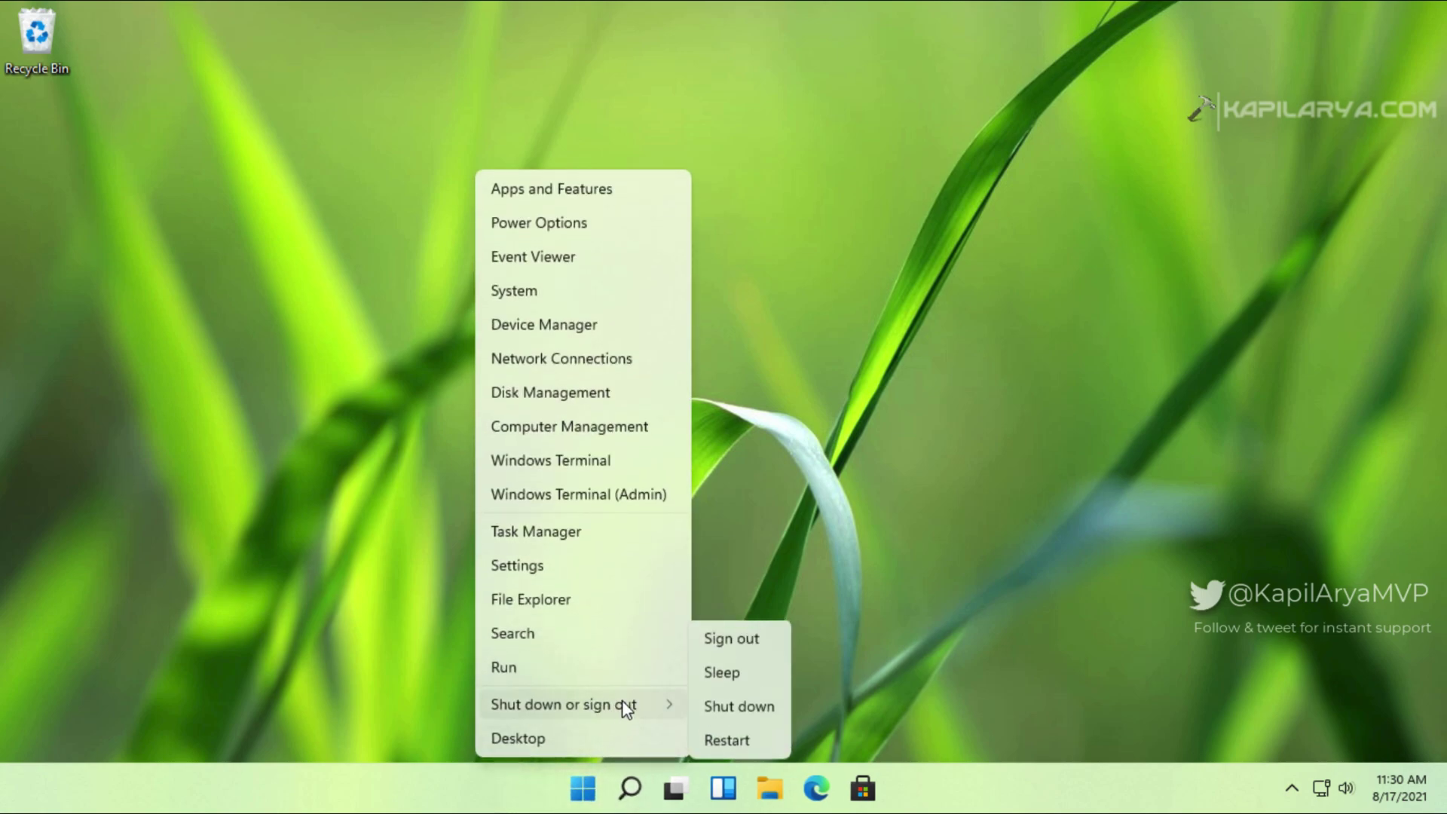
{"action": "left_click", "coordinate": [726, 742]}
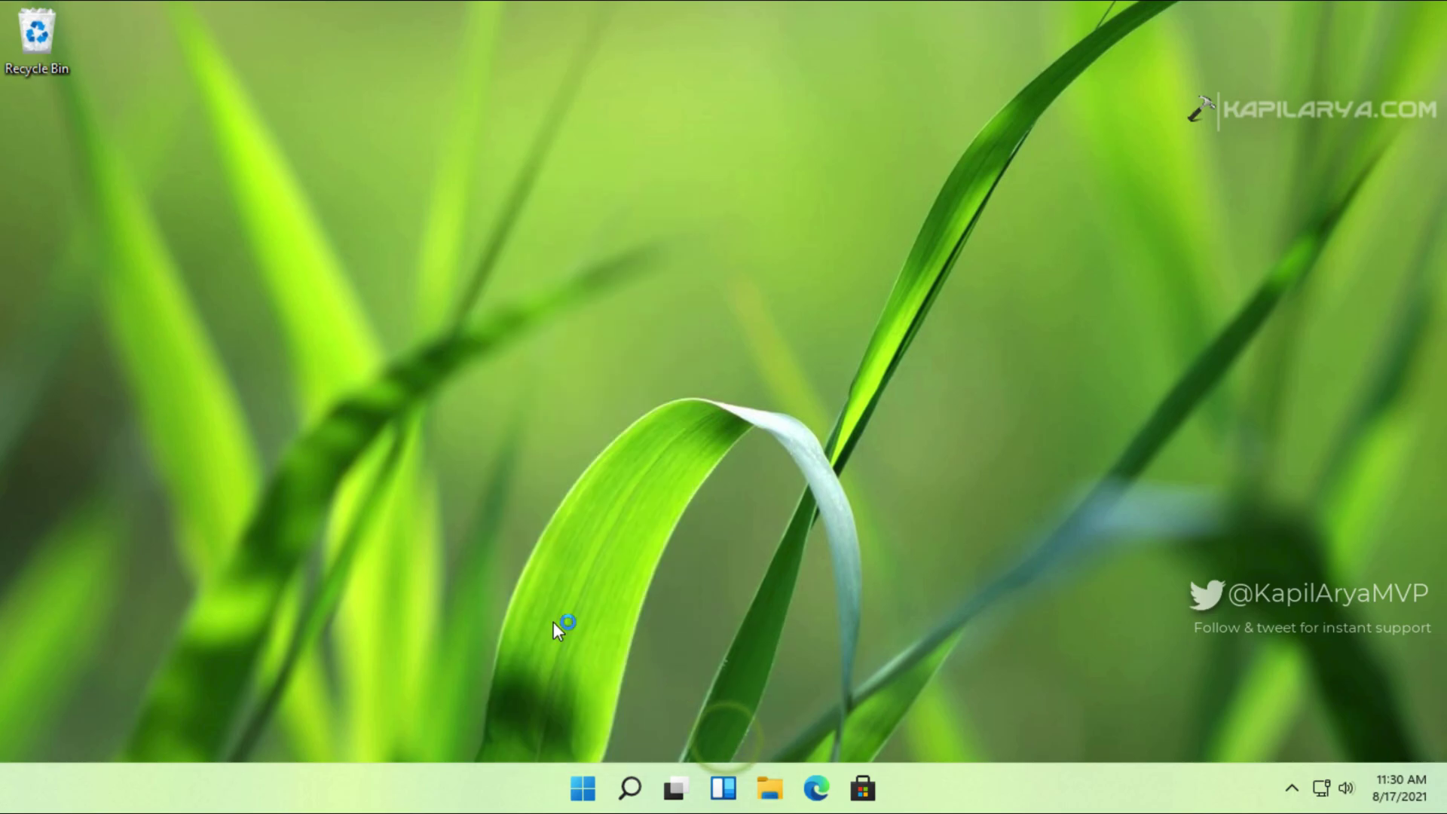